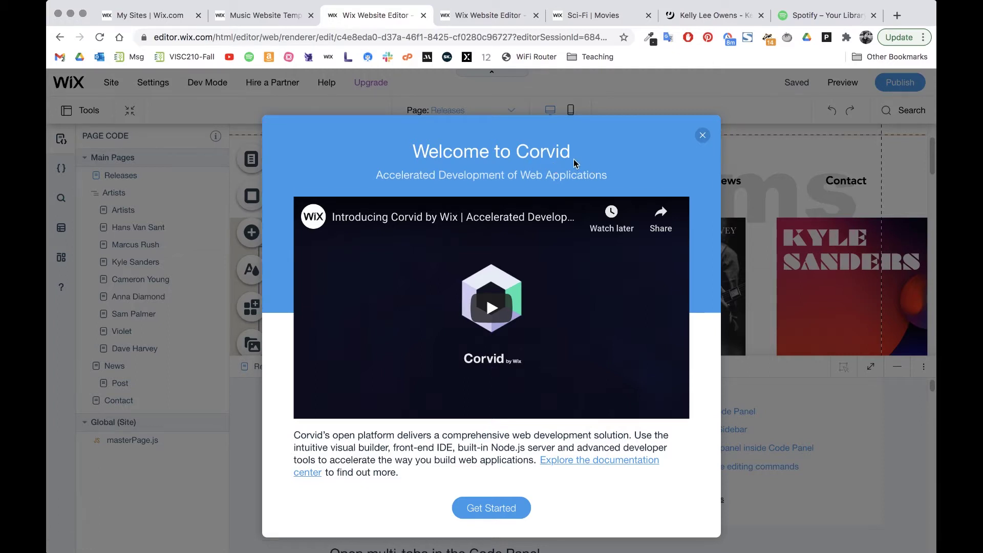
Step: Dismiss the Corvid welcome message and minimize the code panel while keeping the album gallery on the Releases page selected
click(704, 145)
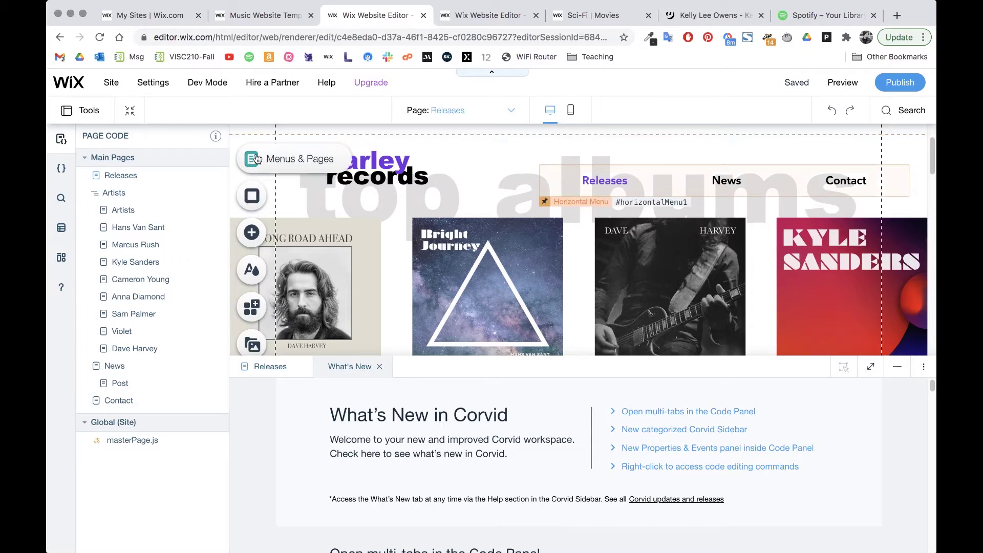
click(477, 263)
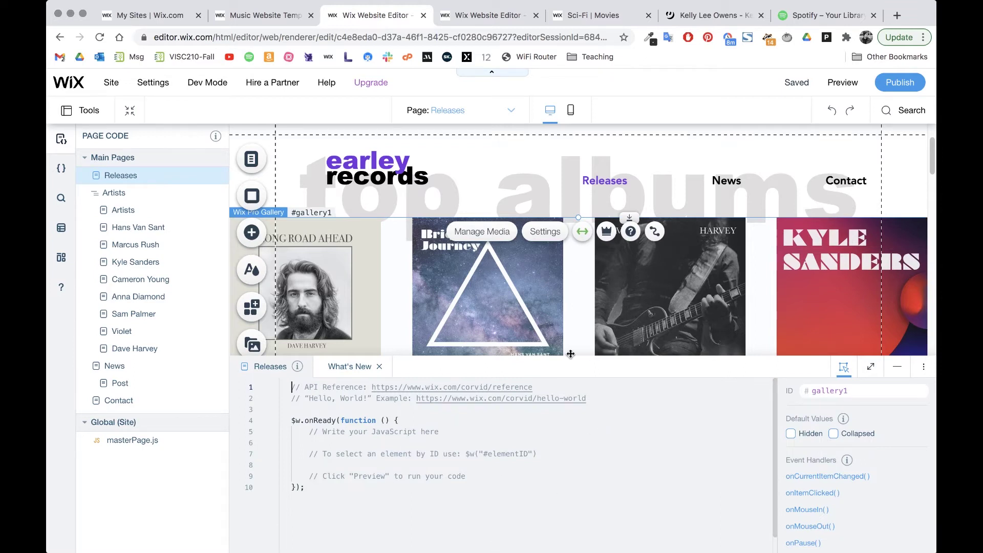
click(897, 367)
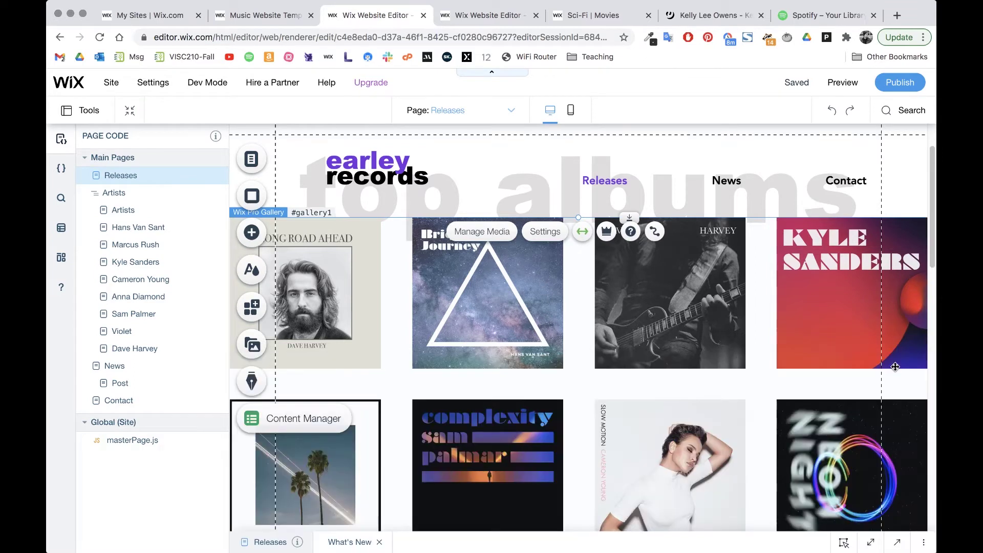
Step: Check which collections the album gallery's connection settings offer for a new dataset, and close them without creating one
click(655, 232)
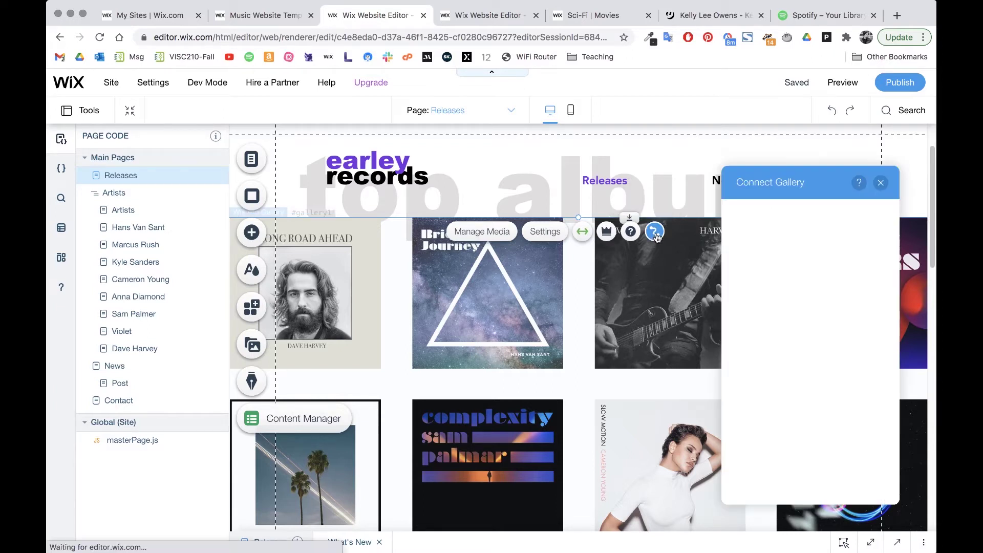
scroll(658, 238, down, 2)
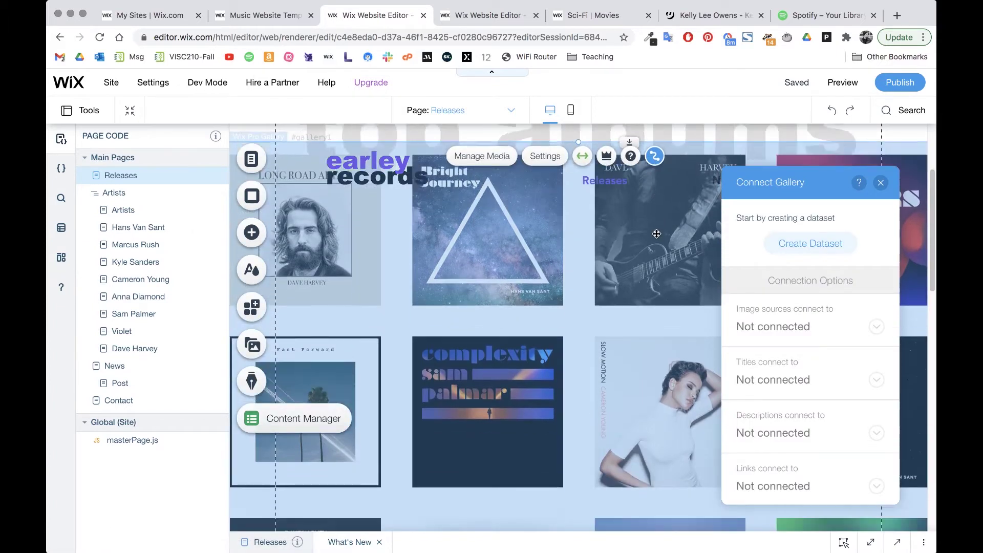
click(843, 246)
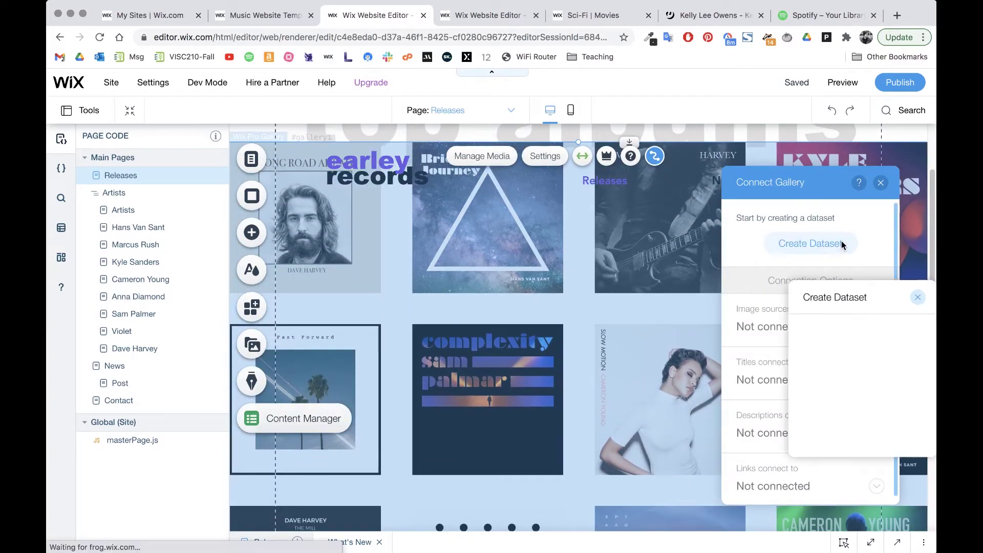
drag(834, 297, 546, 241)
click(560, 296)
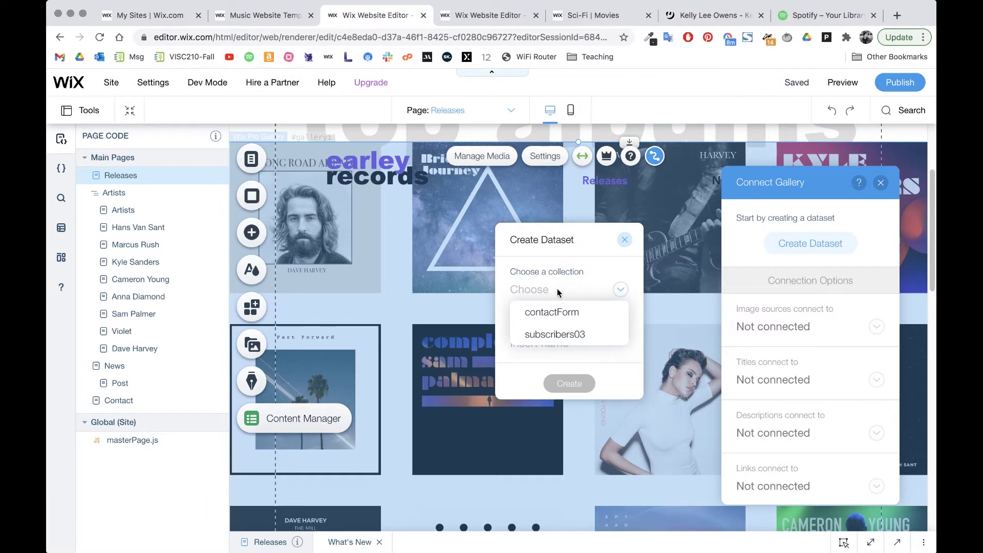
click(577, 284)
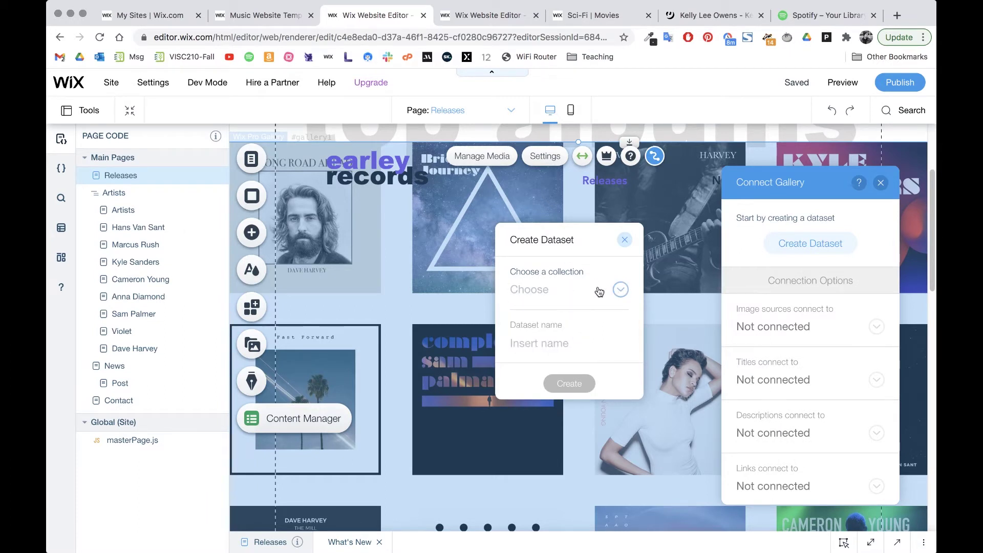
click(547, 290)
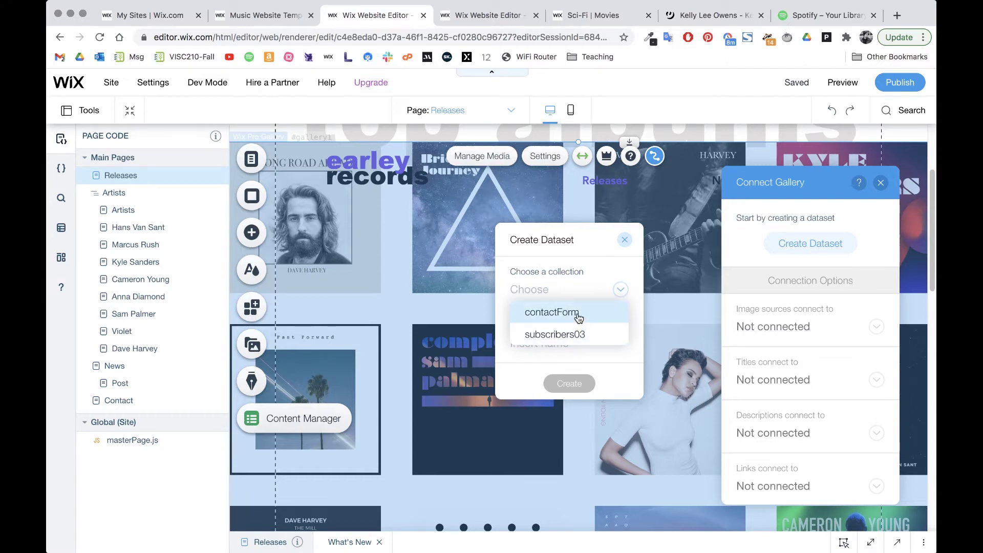
click(586, 290)
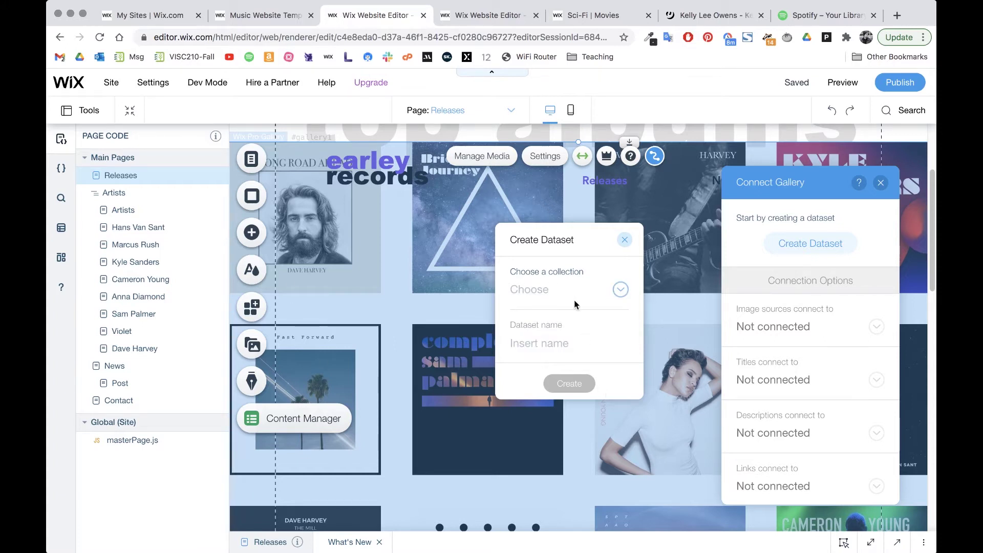
click(625, 240)
click(881, 183)
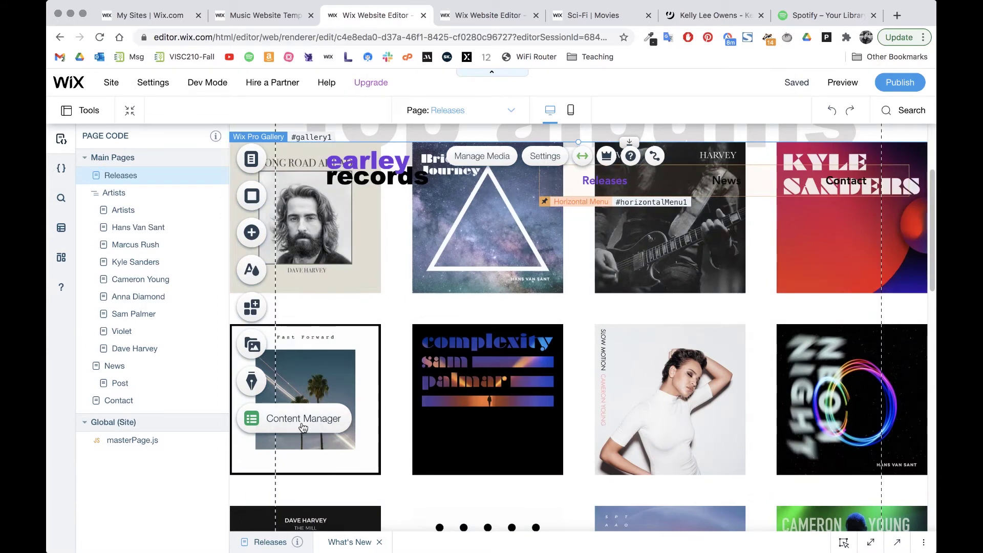
Step: Create a new content collection named Albums for site content
click(302, 427)
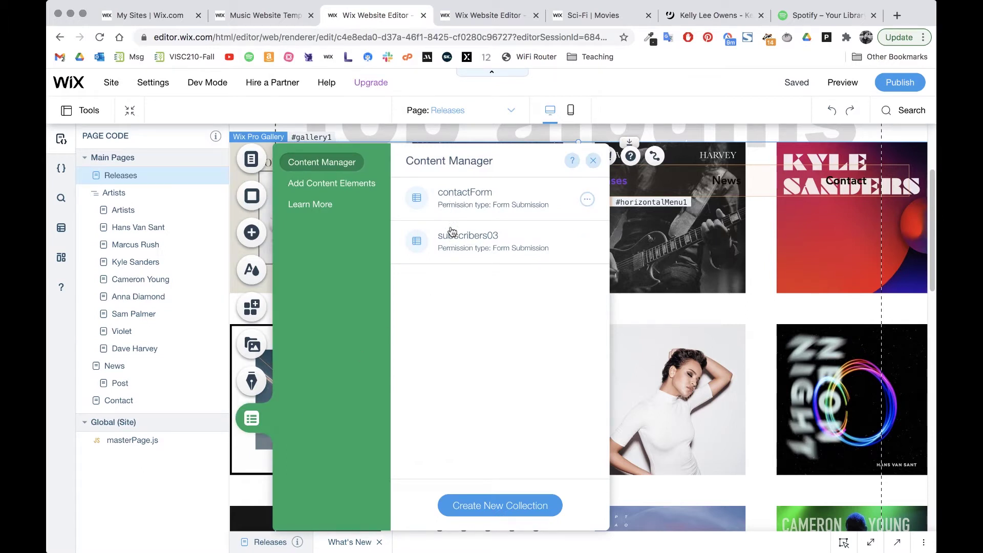
click(511, 515)
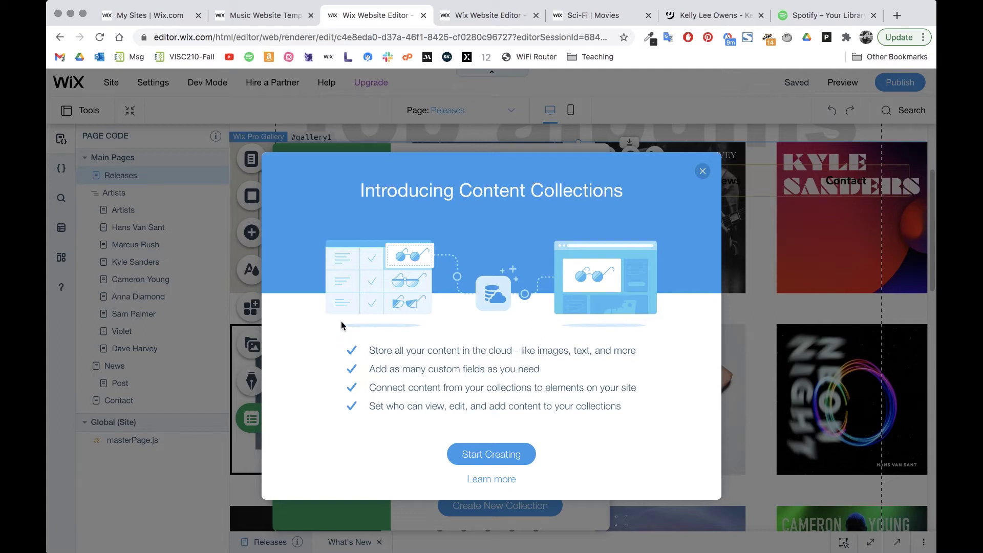
click(497, 454)
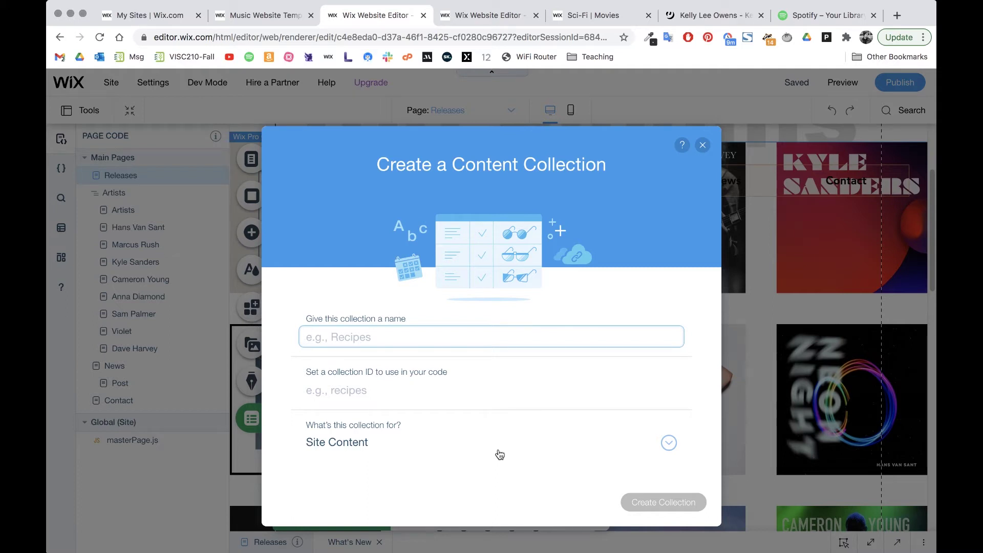
text(Albums)
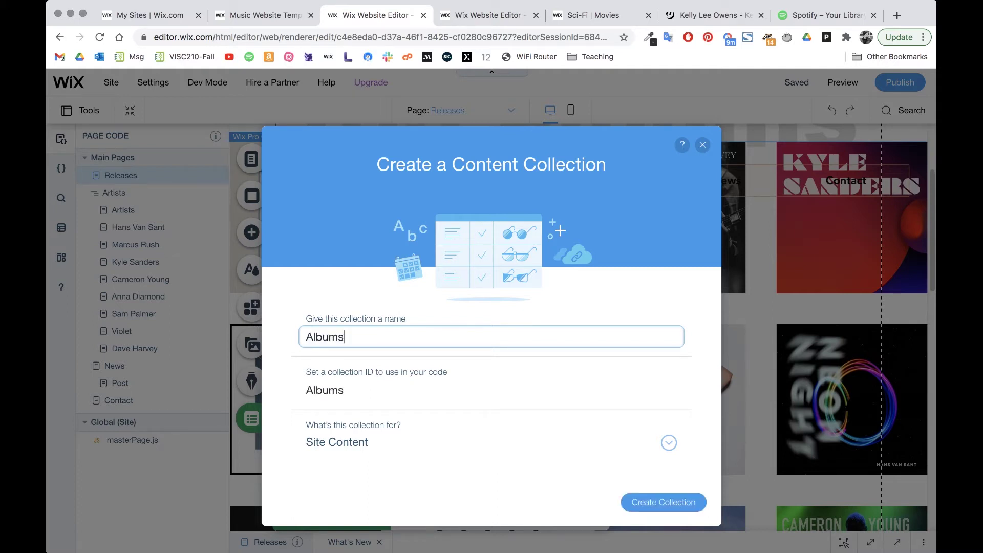
click(687, 502)
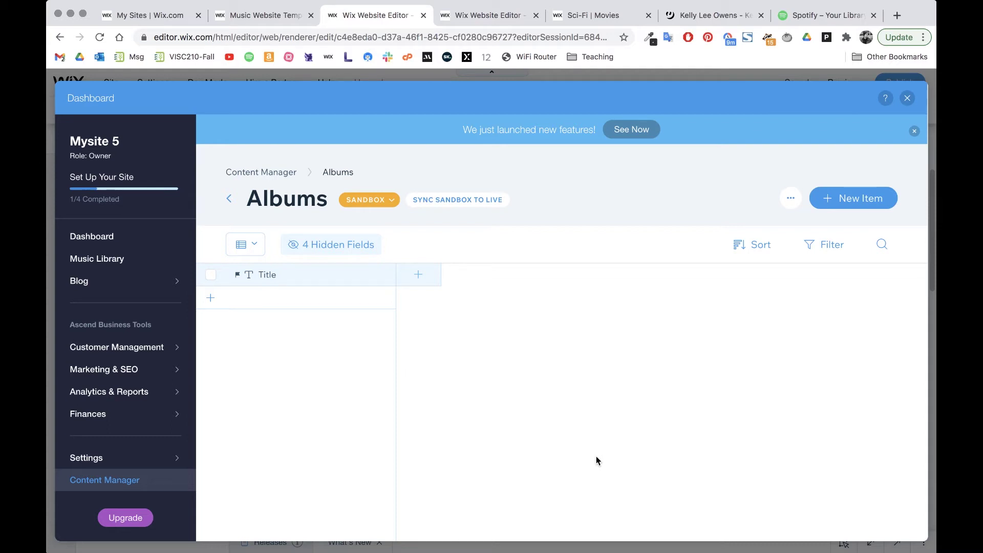
Step: Rename the Albums collection's Title field to Album
click(267, 277)
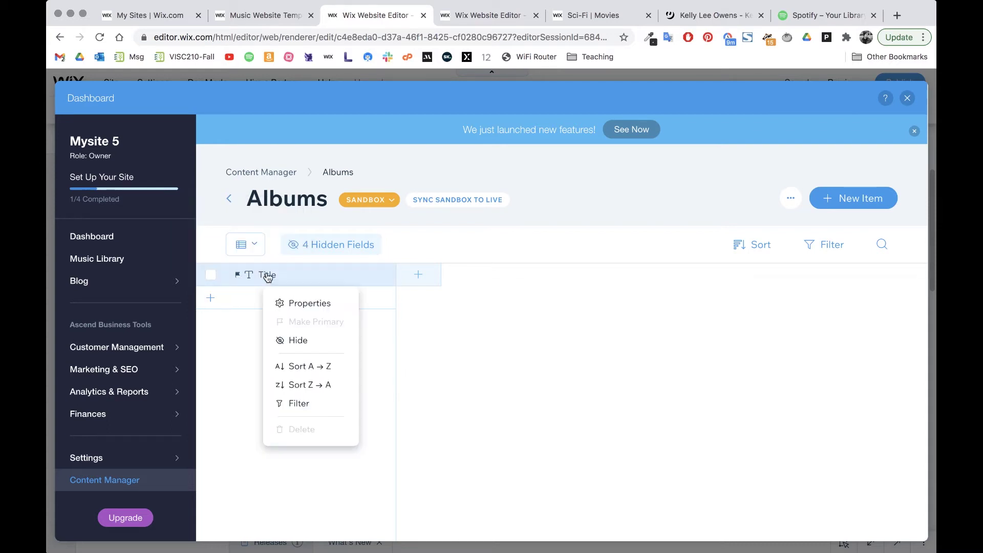
click(326, 307)
double_click(375, 335)
text(A)
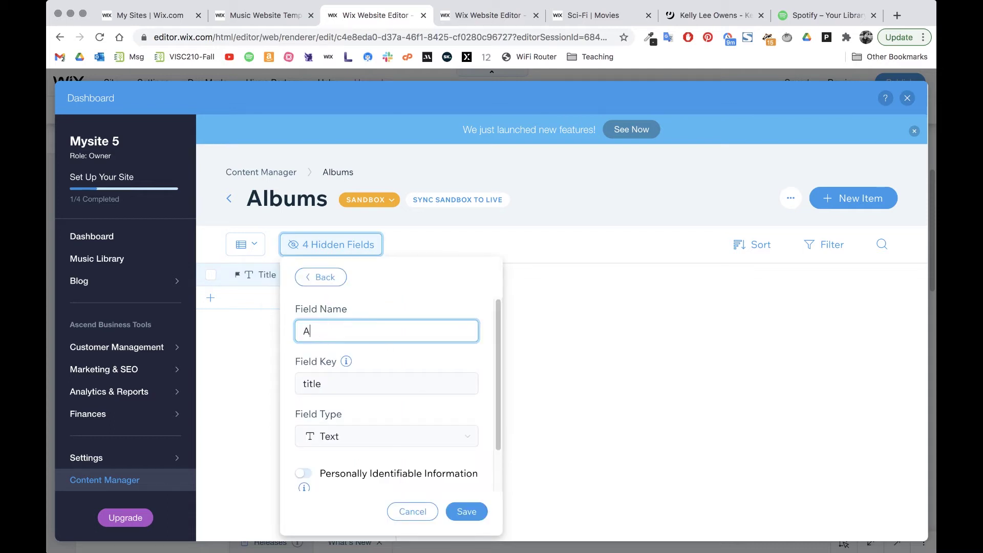
text(lbum)
key(Return)
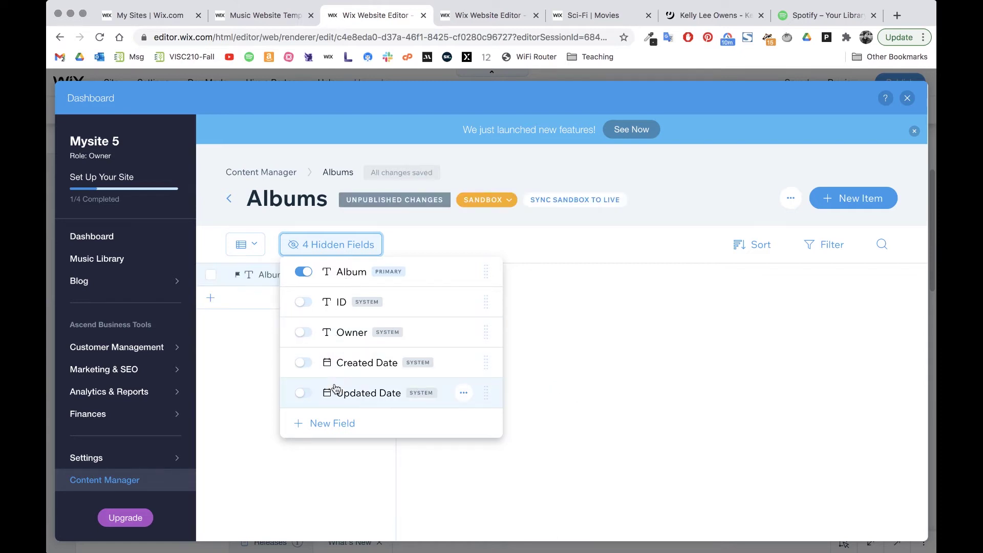
click(626, 404)
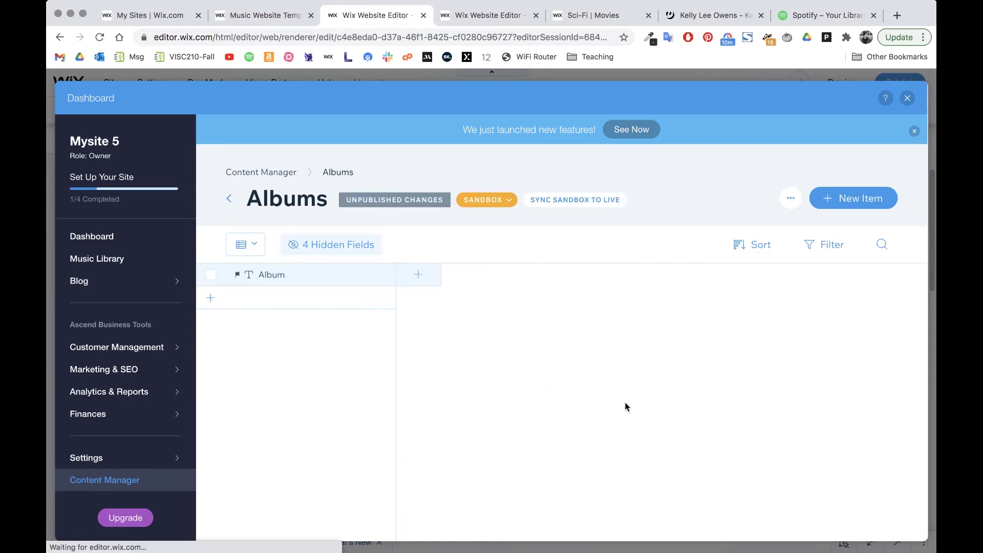
Step: Add a field named Album Art of type Image to the Albums collection
click(421, 279)
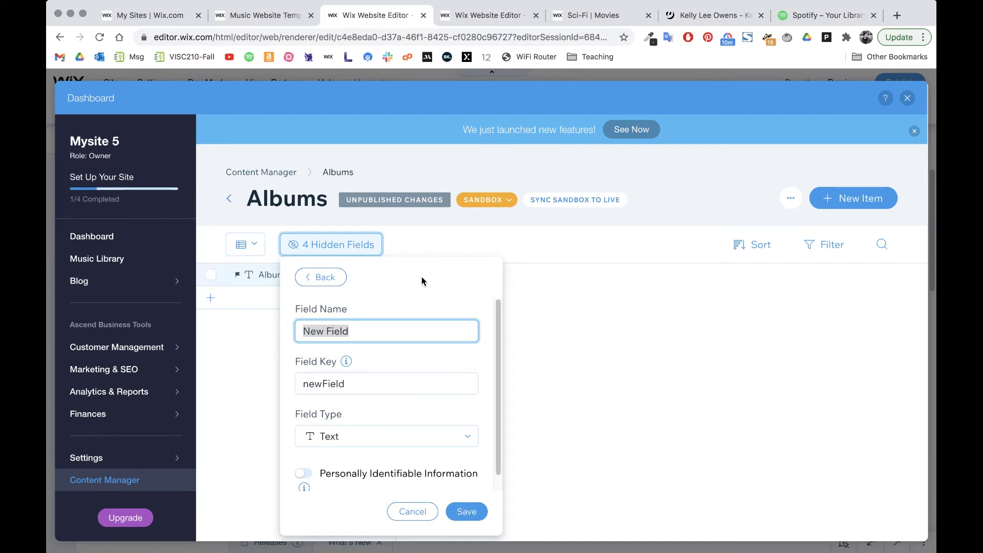
text(Album Art)
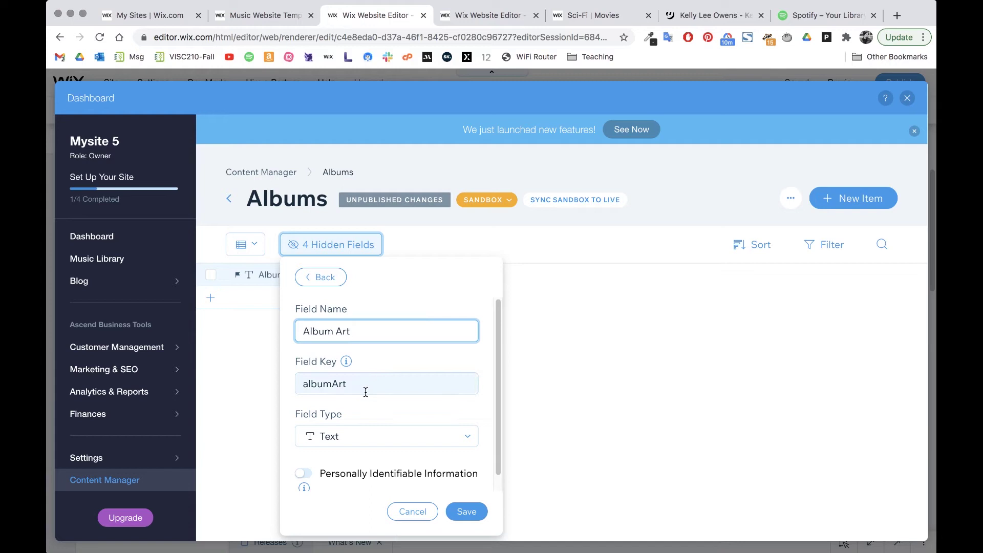
click(376, 434)
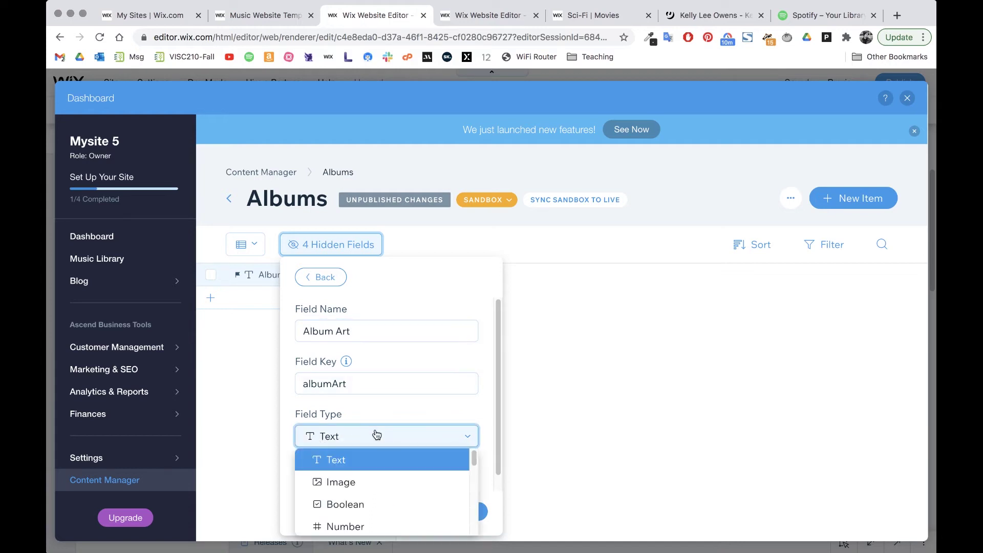
click(373, 482)
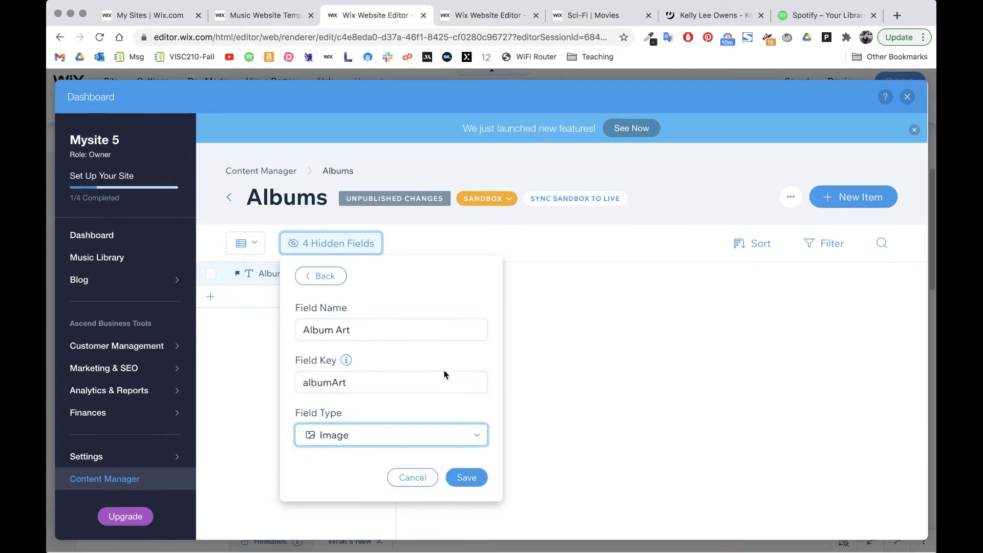
click(466, 479)
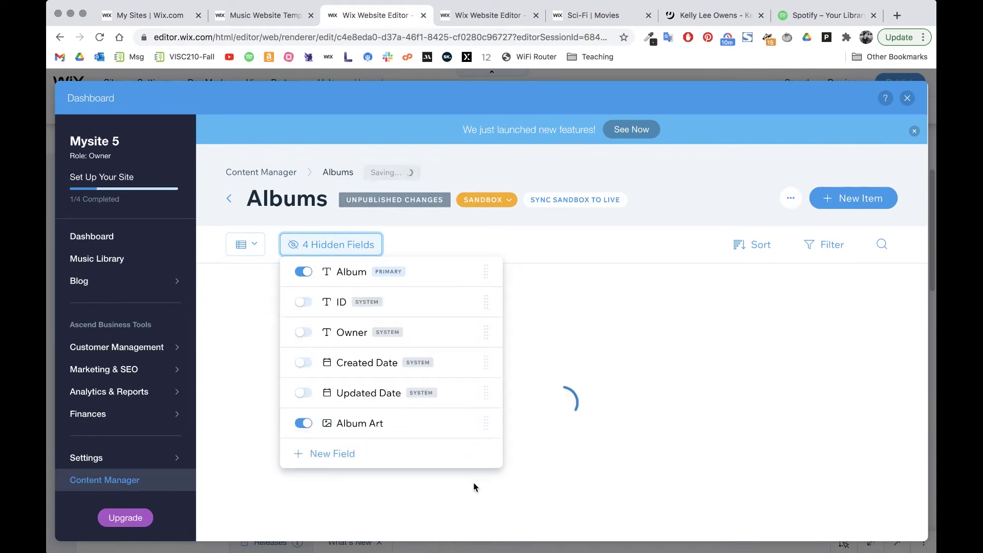
Step: Add a Text field named Arist to the Albums collection
click(562, 278)
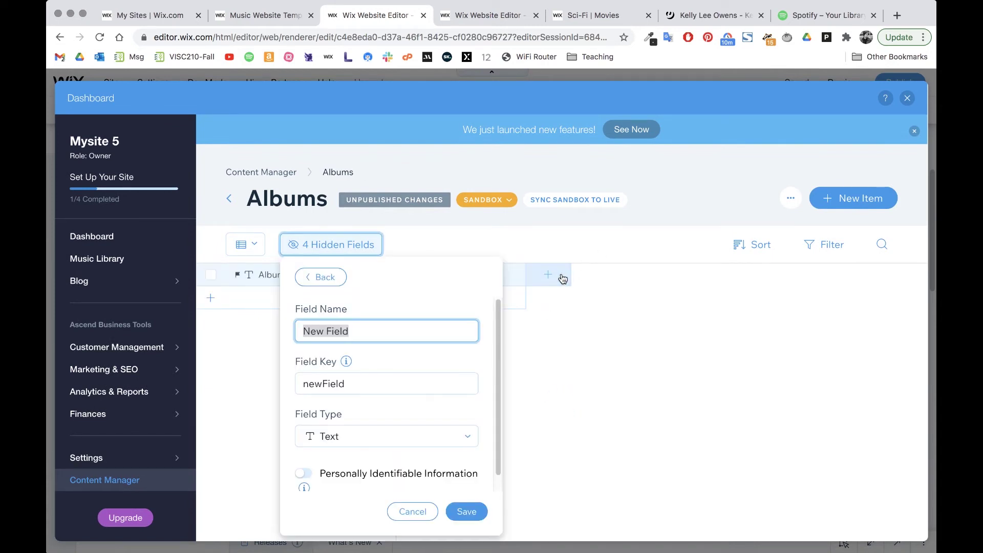
text(Arist)
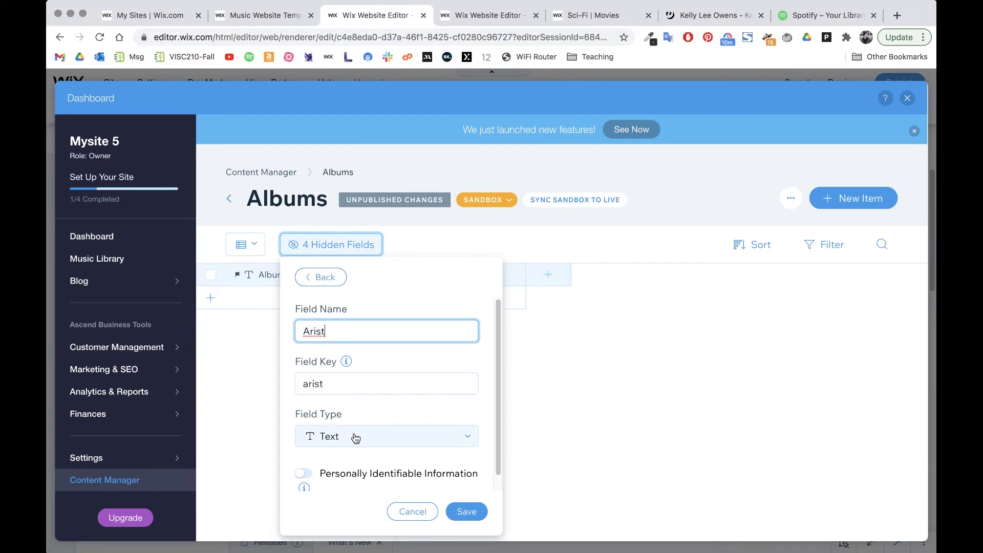
scroll(409, 407, down, 1)
click(467, 509)
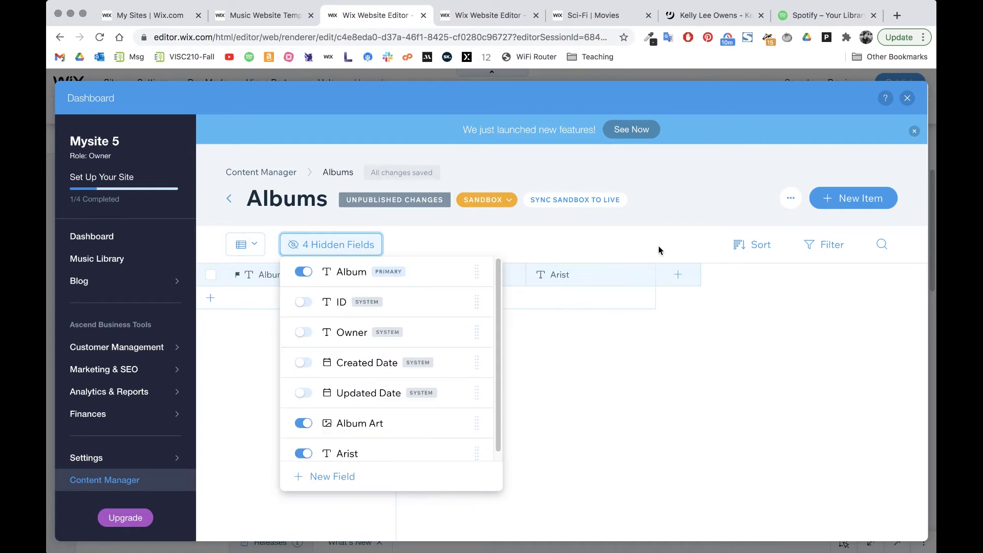
Step: Add a field named Release Year of type Number to the Albums collection
click(683, 277)
text(R)
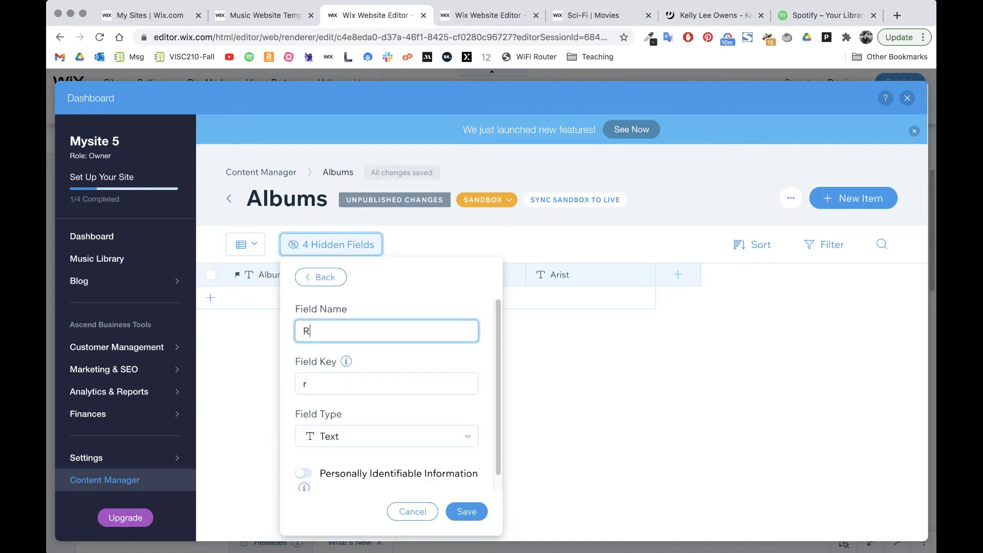
text(elease )
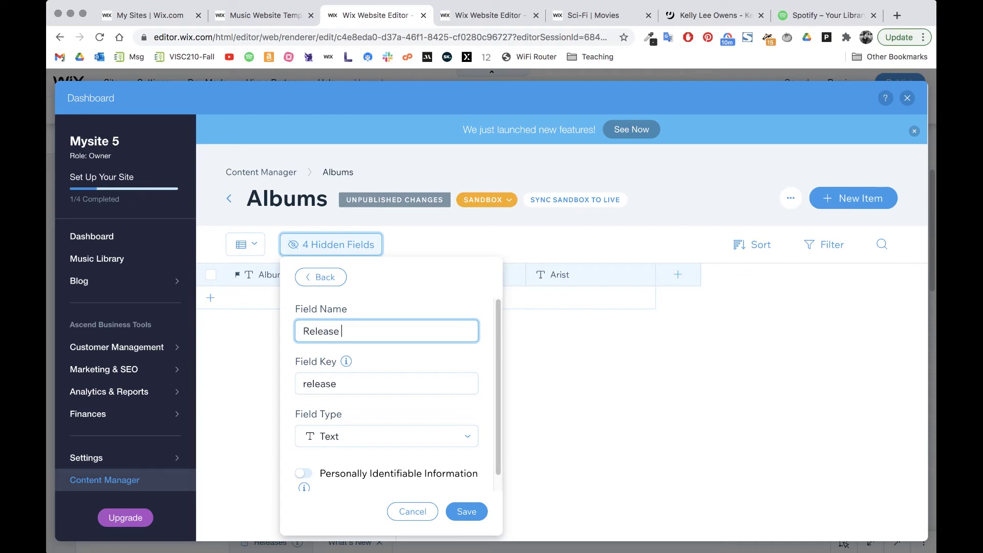
text(Year)
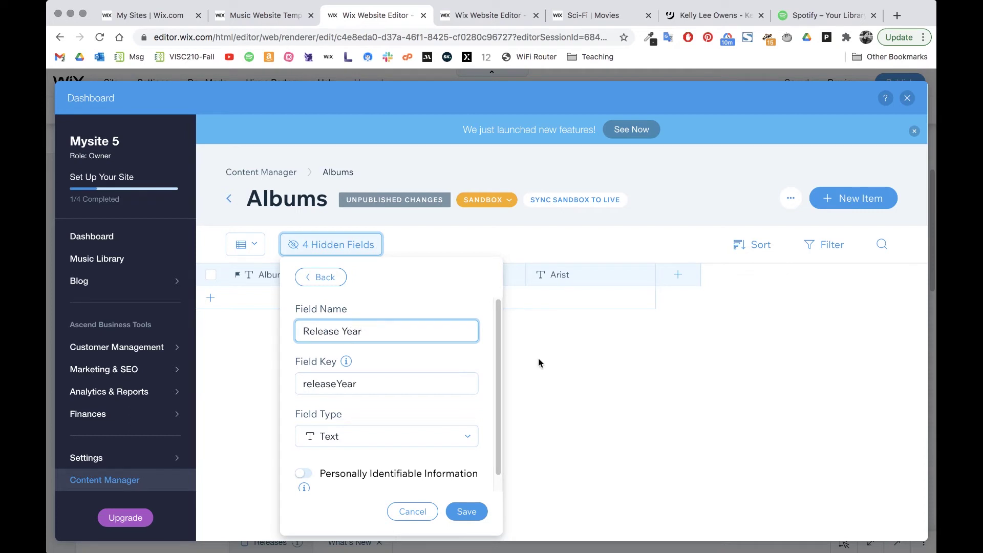
click(390, 436)
scroll(376, 504, down, 2)
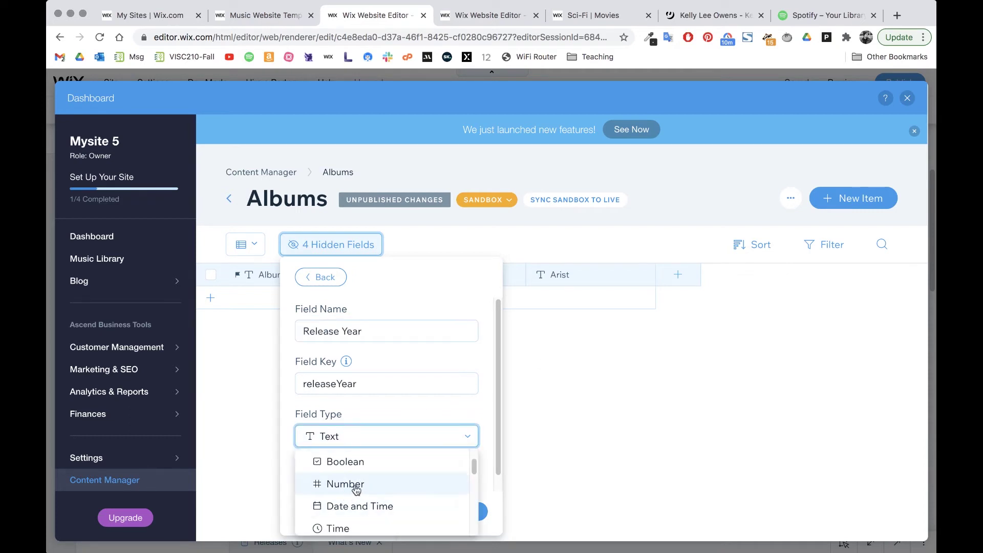
click(355, 485)
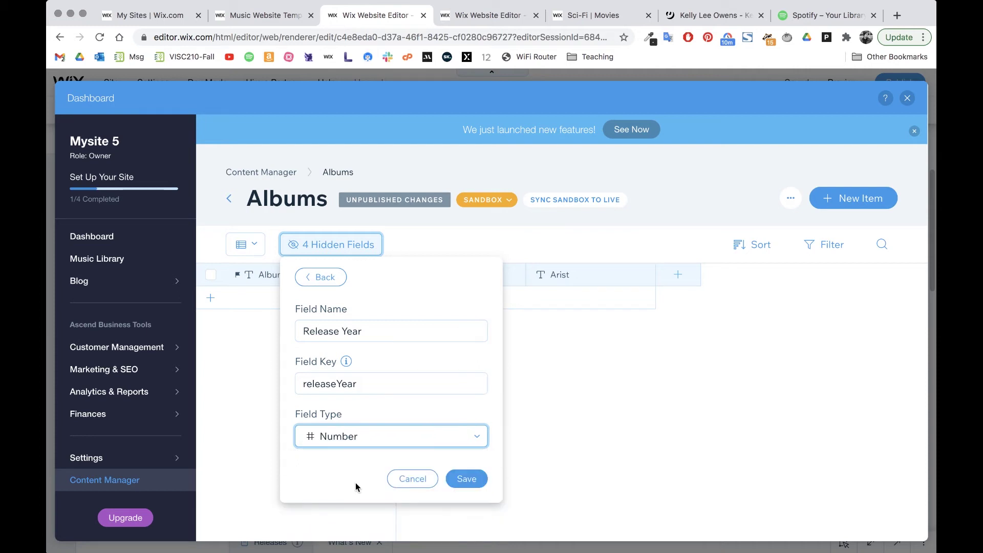
click(478, 482)
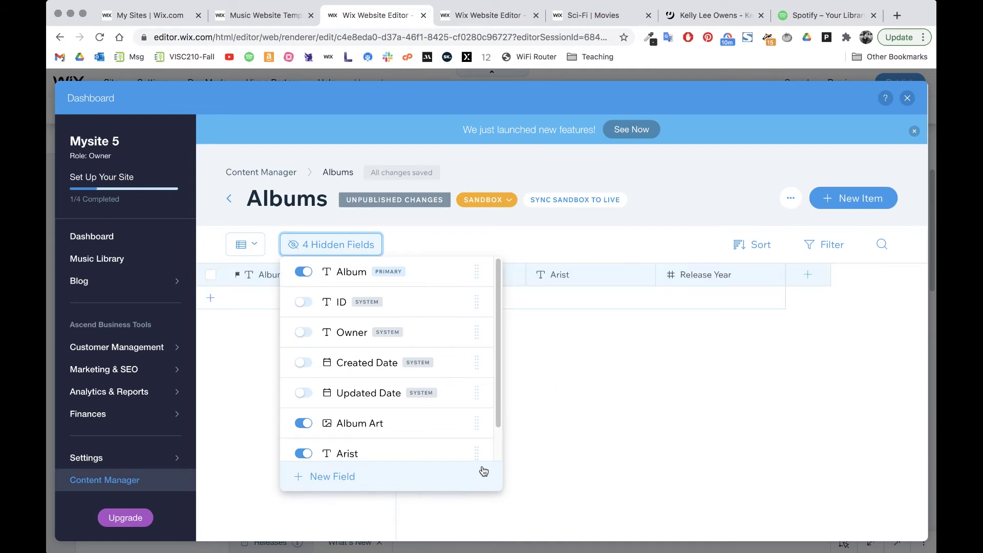
Step: Add a field named Hide of type Boolean to the Albums collection and close the field list
click(820, 277)
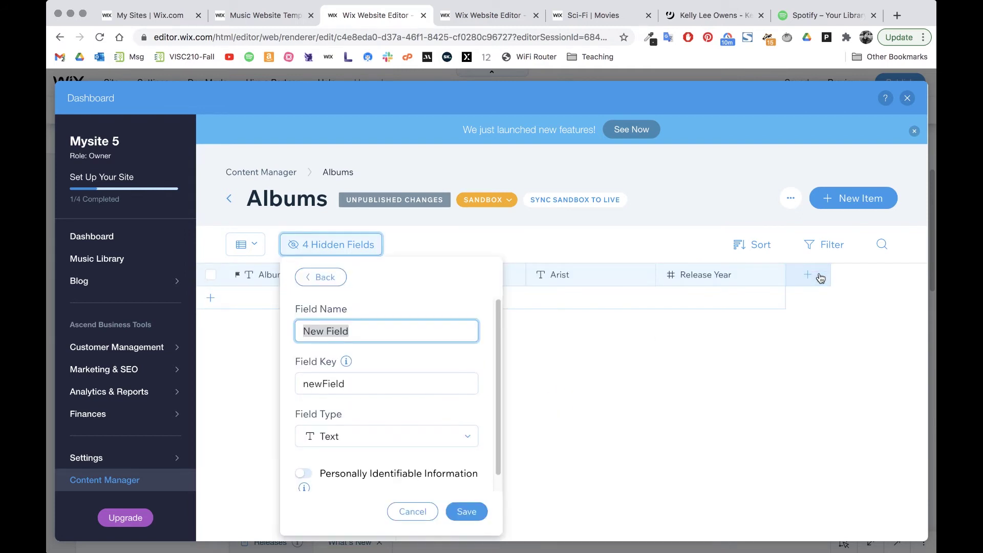
text(Hide)
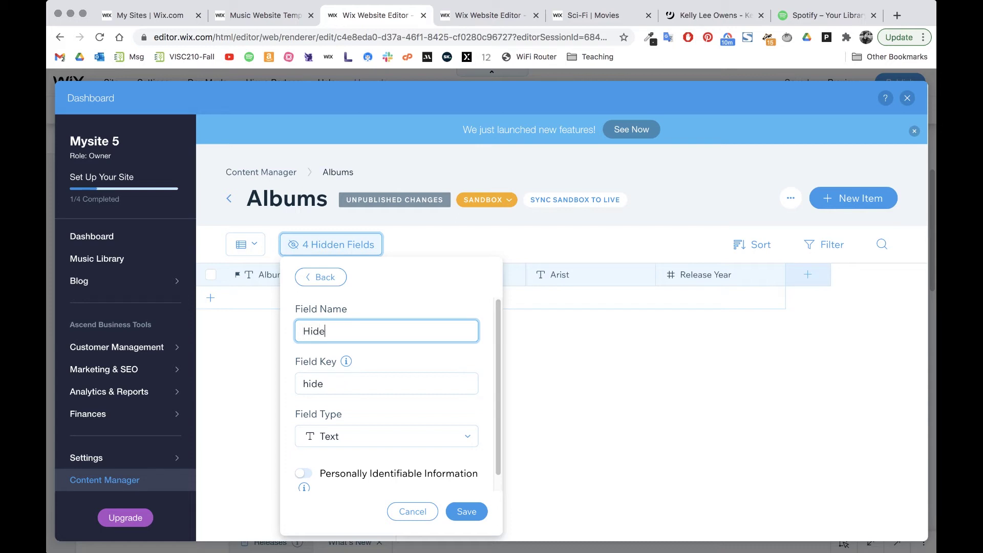
click(439, 433)
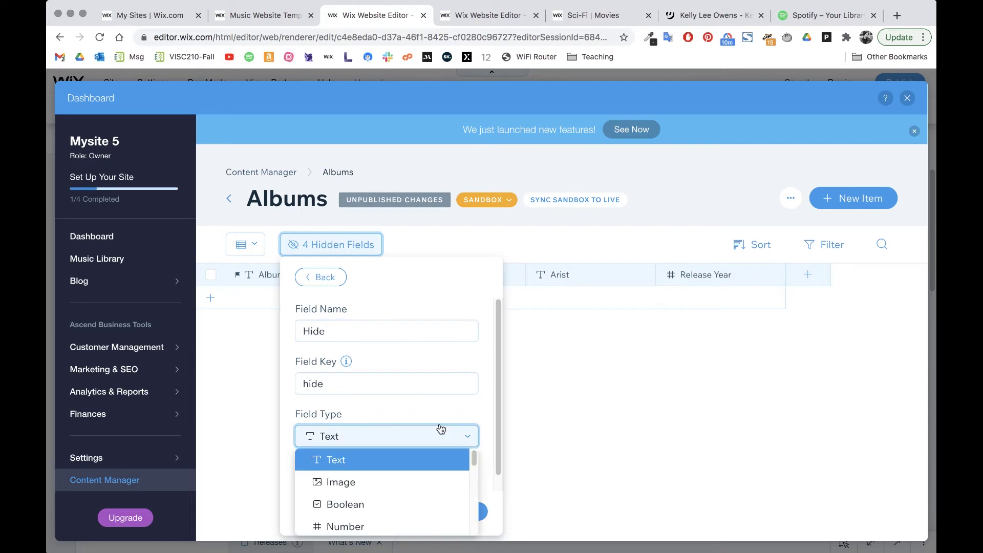
click(368, 506)
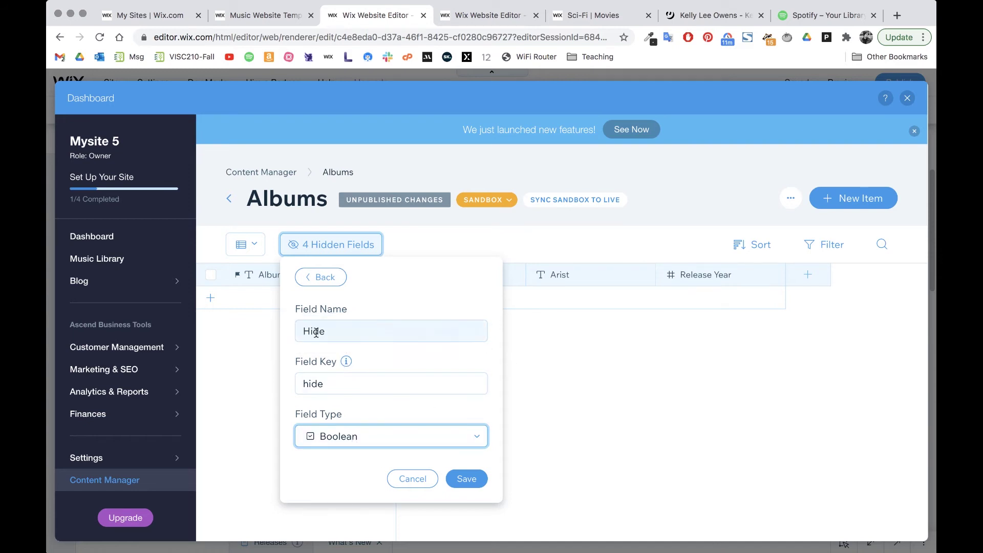
drag(305, 331, 330, 329)
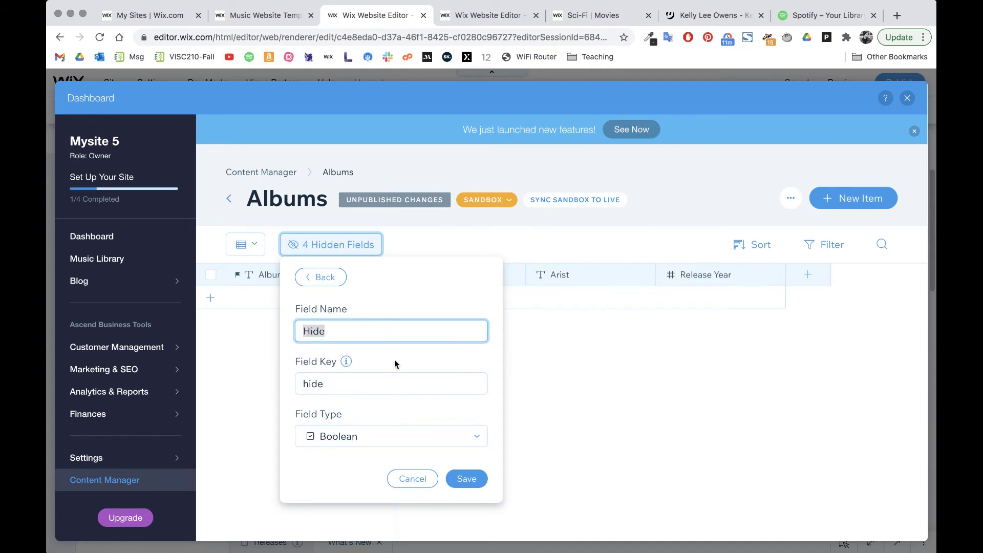
click(461, 479)
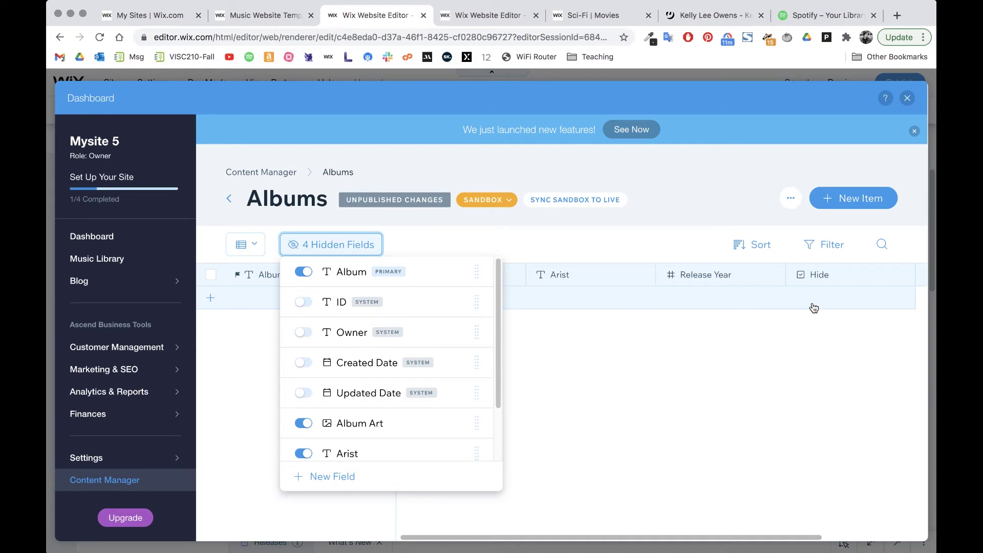
click(675, 241)
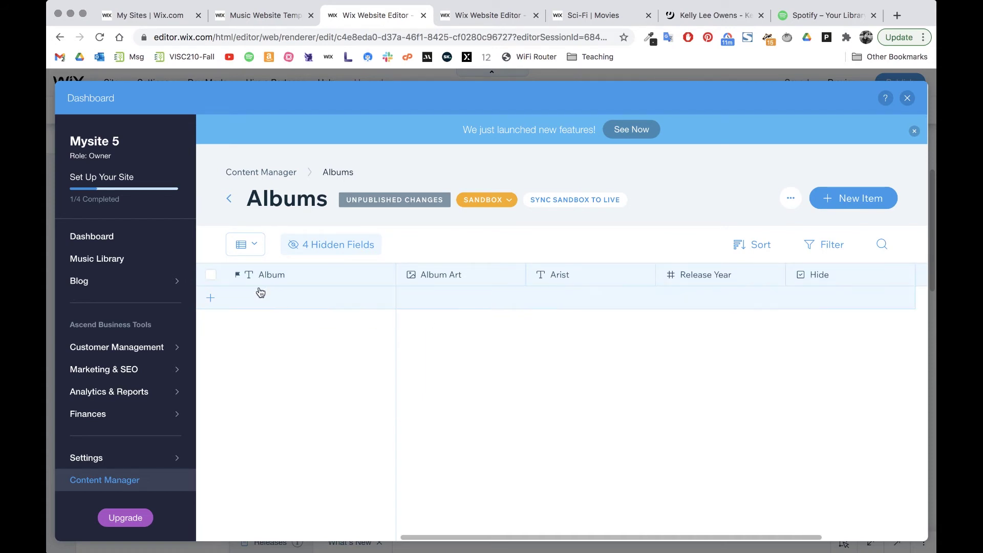
Step: Add a first row to the Albums collection and copy the Kelly Lee Owens album cover's image address from Genius
click(276, 295)
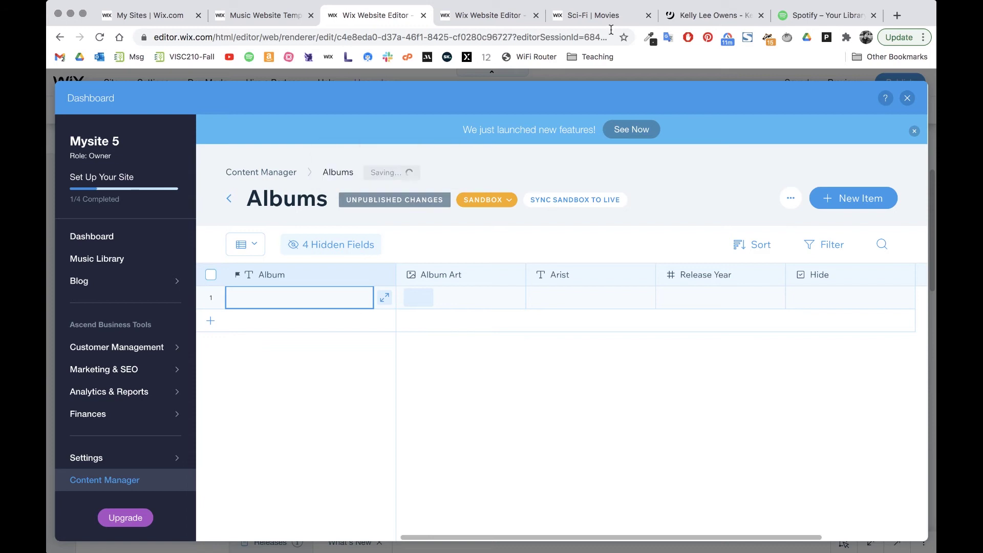
click(732, 17)
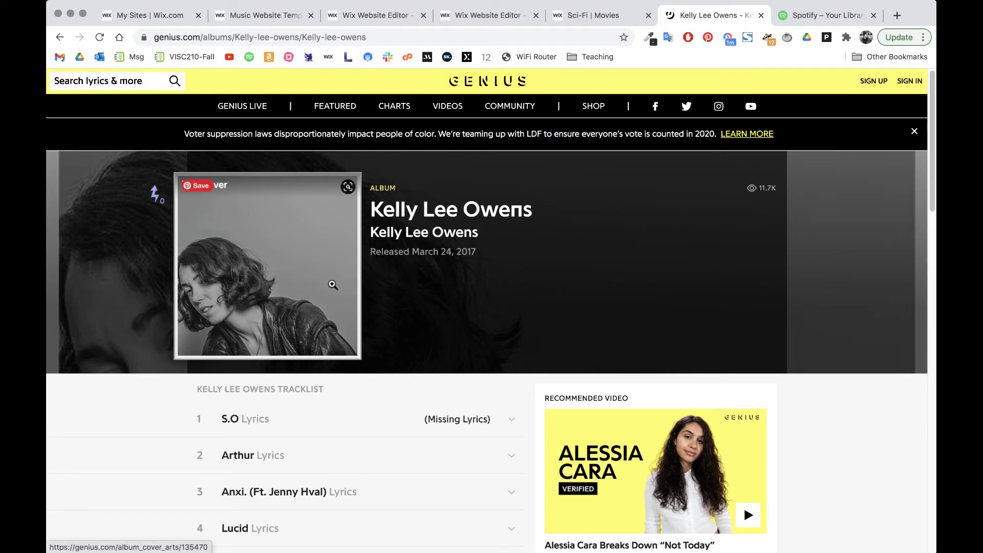
right_click(279, 263)
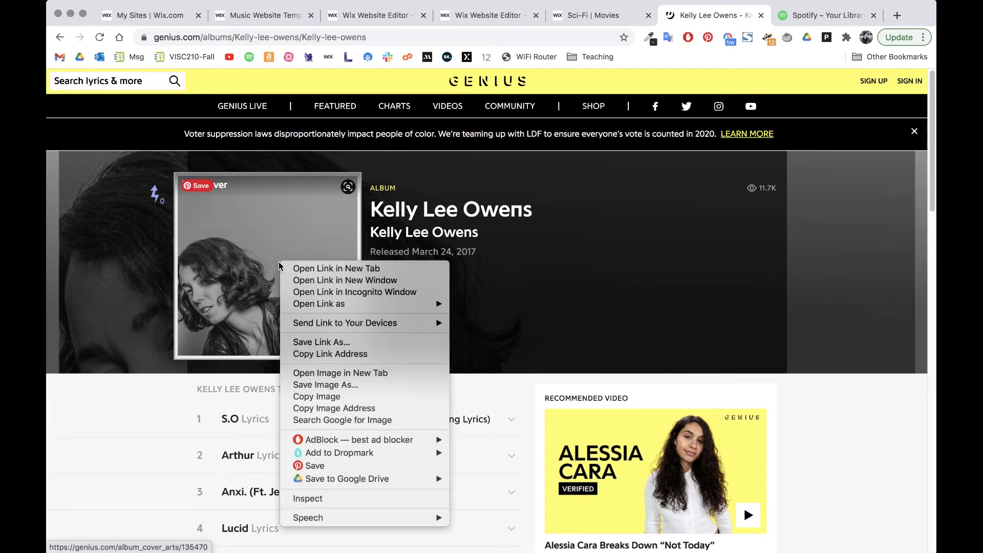
click(351, 410)
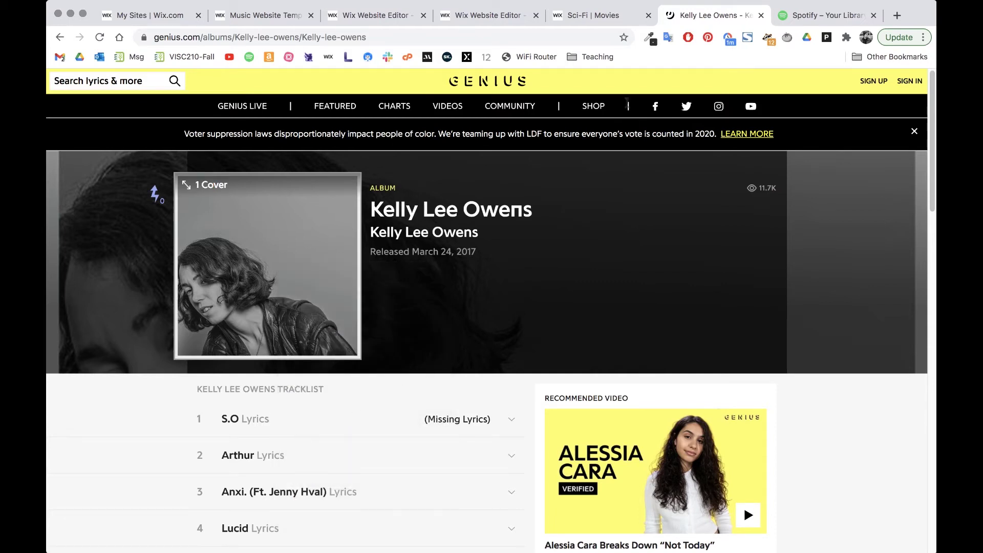
Step: Return to the Albums collection in the Wix editor and paste the copied image URL as the first item's Album Art
click(469, 20)
click(349, 17)
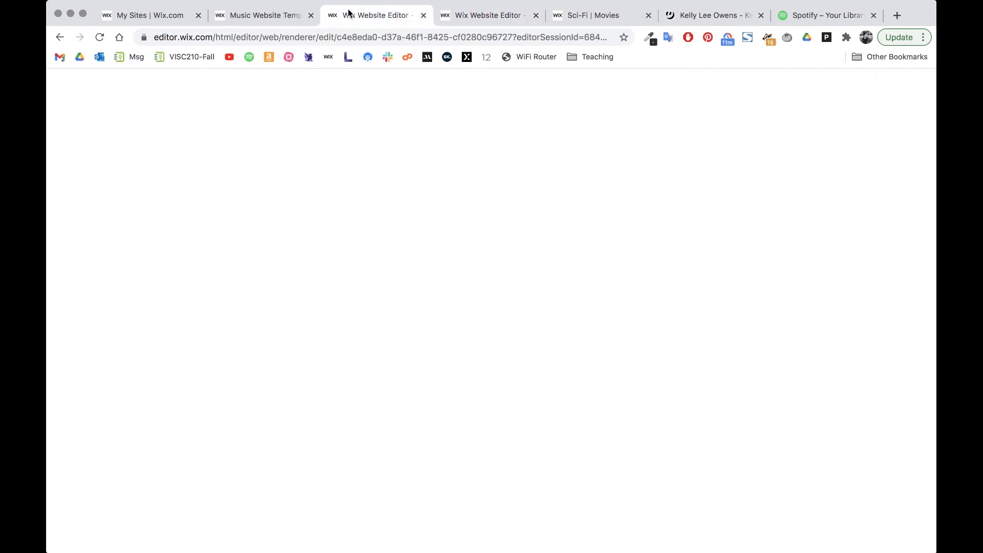
click(427, 303)
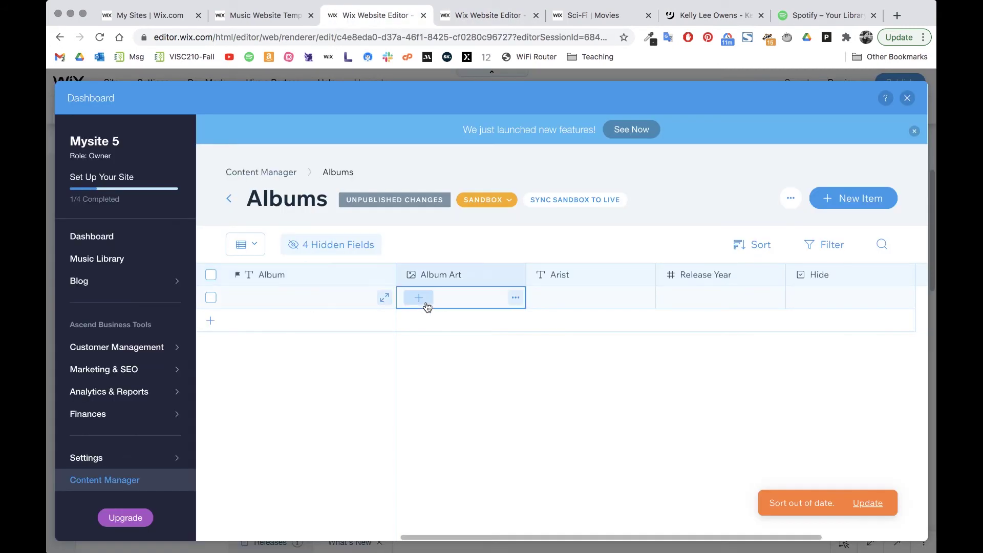
click(514, 298)
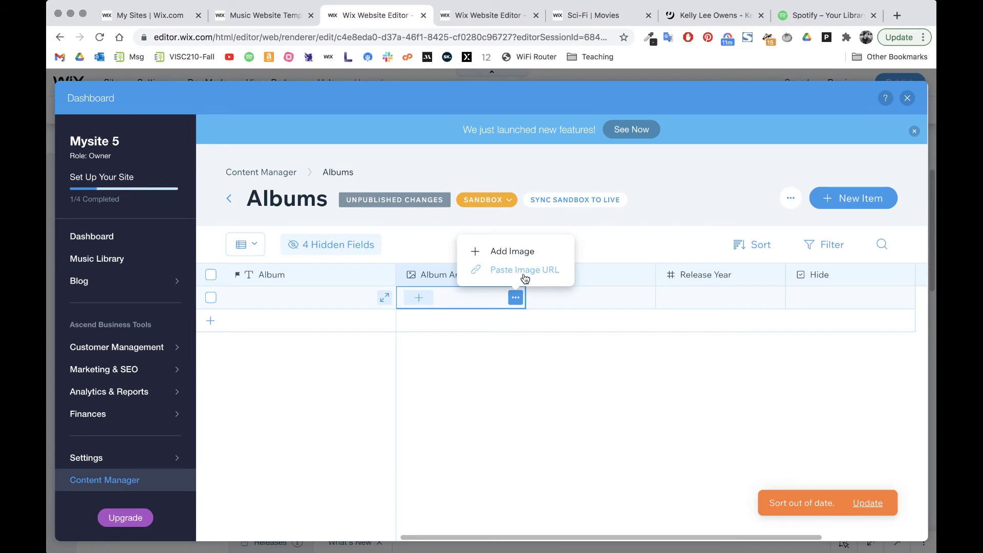
click(525, 275)
key(super+v)
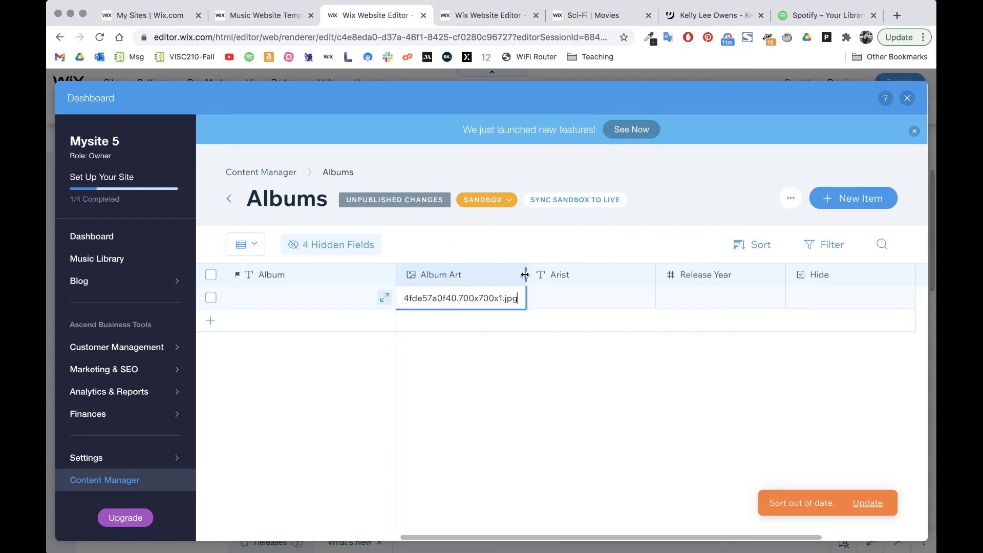
key(Return)
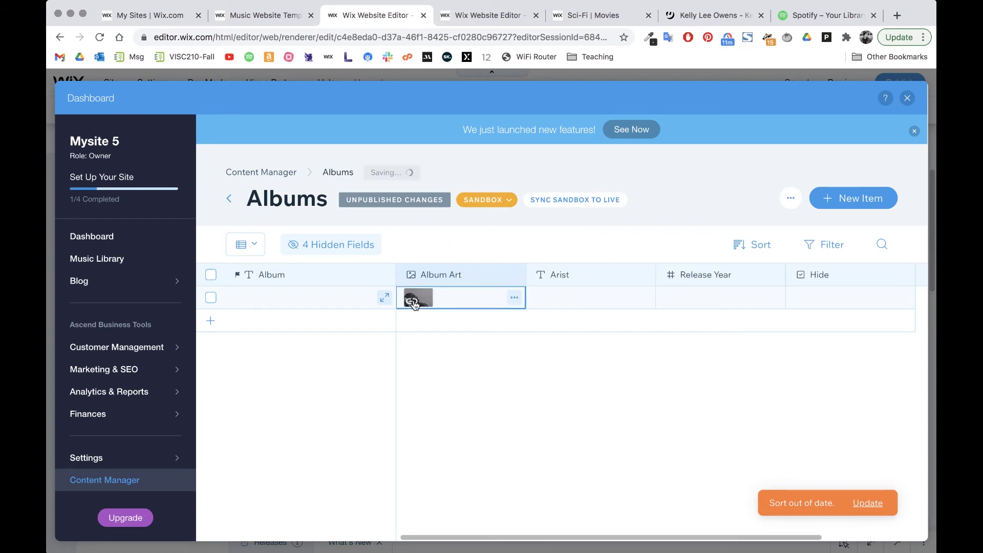
mouse_move(414, 303)
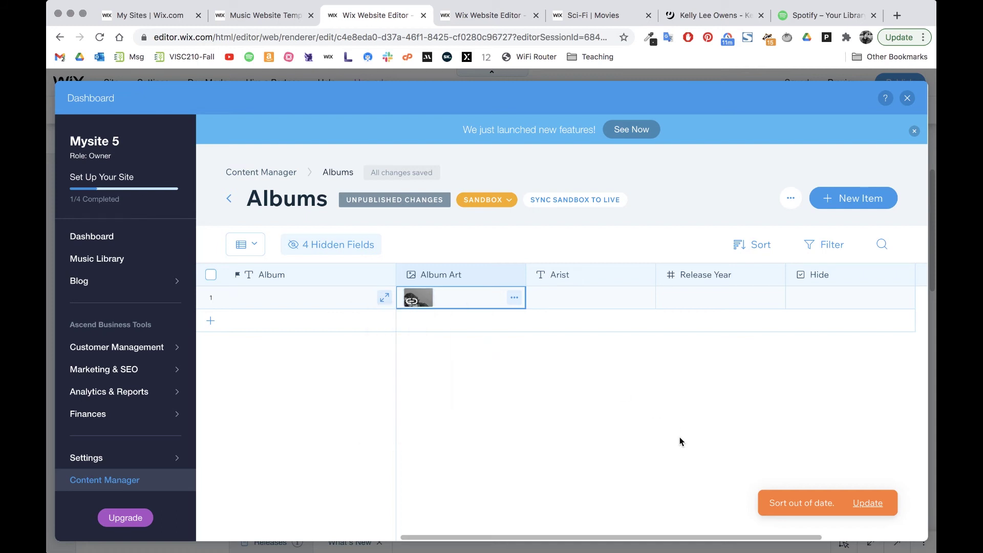
Step: Add a second row to the collection and enter Kelly Lee Owens as both the Arist and Album of the first item
click(556, 310)
click(554, 302)
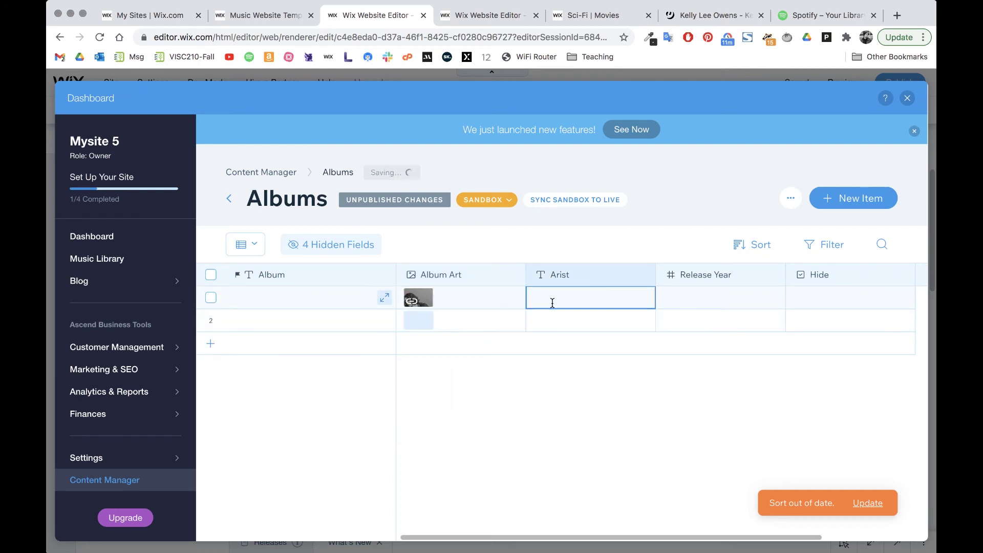
text(Kelly Lee Owens)
click(300, 299)
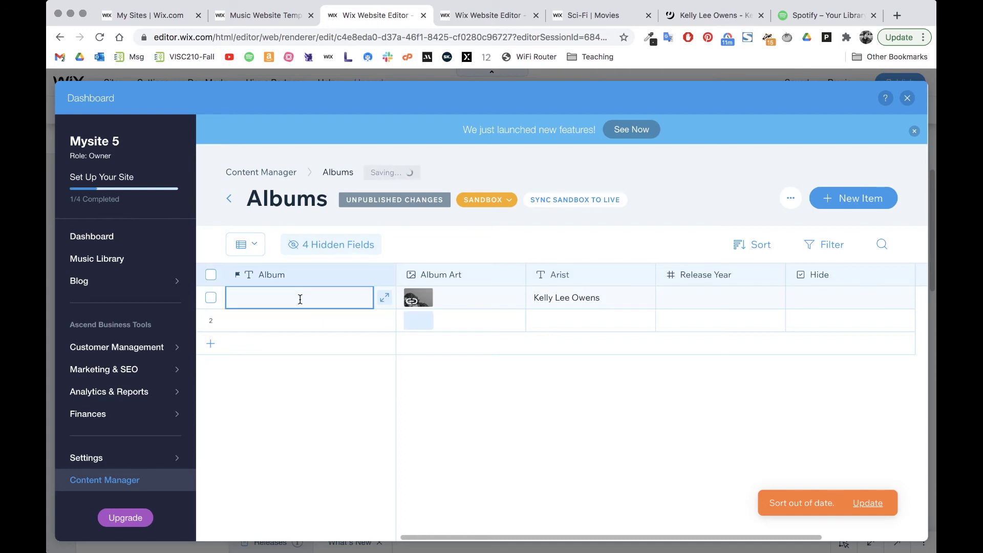
text(A)
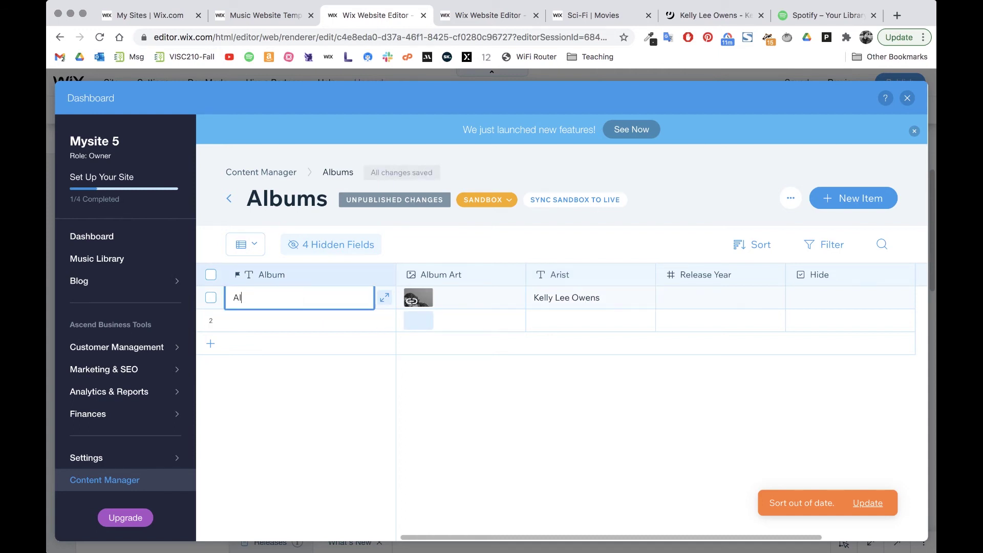
text(elly Lee Owens)
key(Return)
Step: Find the release date on the Kelly Lee Owens Genius page by searching for "release" and copy its year
click(723, 295)
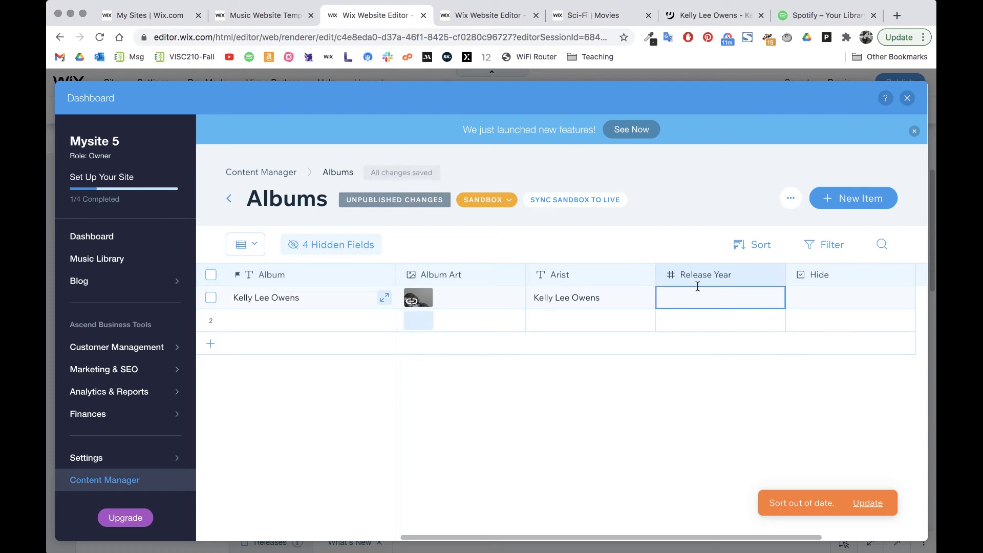
drag(715, 17, 496, 20)
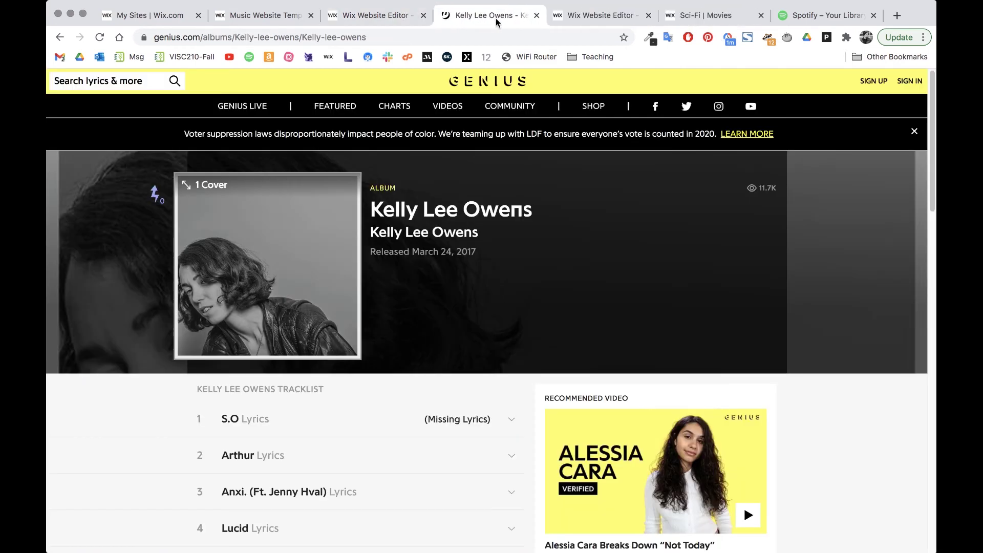
key(super+f)
text(release)
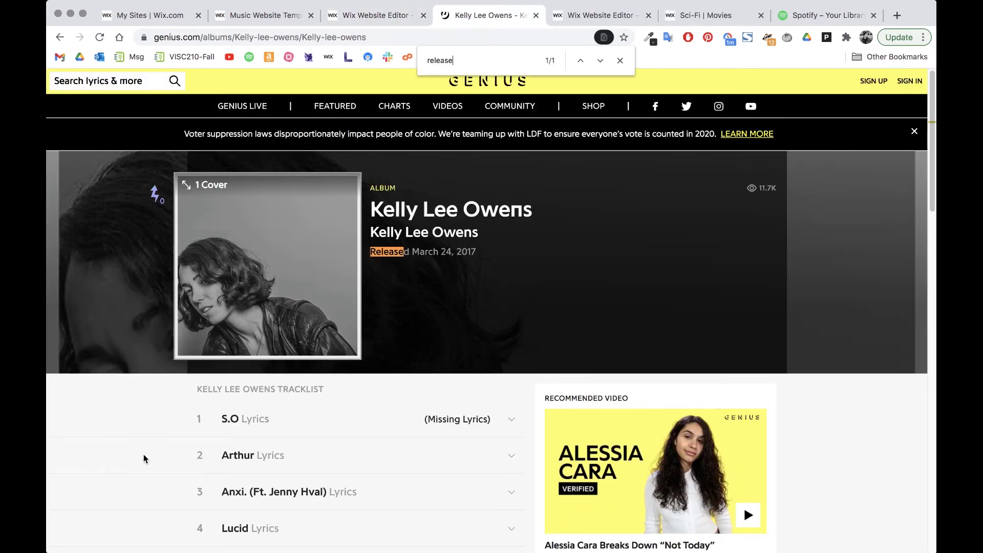
double_click(465, 252)
key(ctrl+c)
click(451, 346)
Step: Return to the Albums collection and set the first item's Release Year to 2017
key(ctrl+shift+Tab)
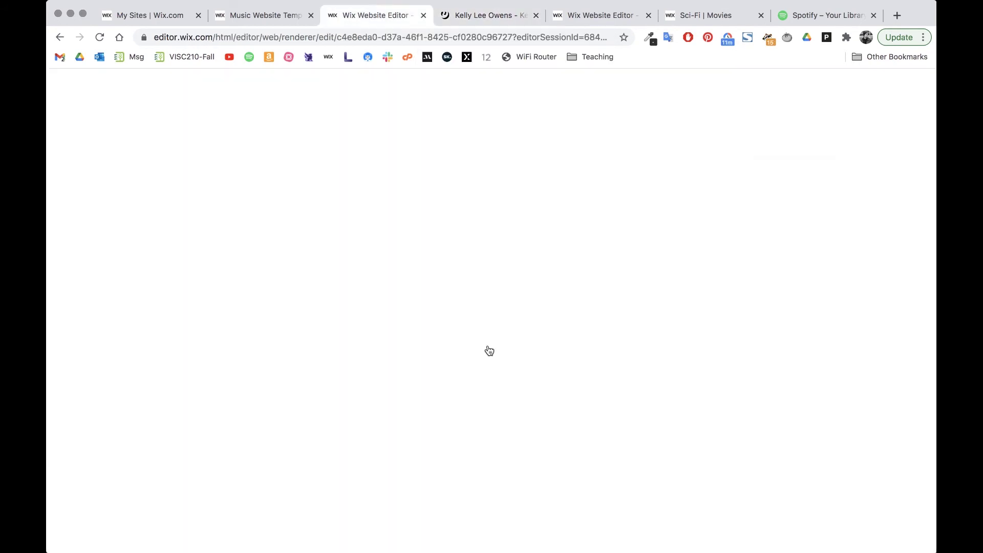
click(688, 299)
key(ctrl+v)
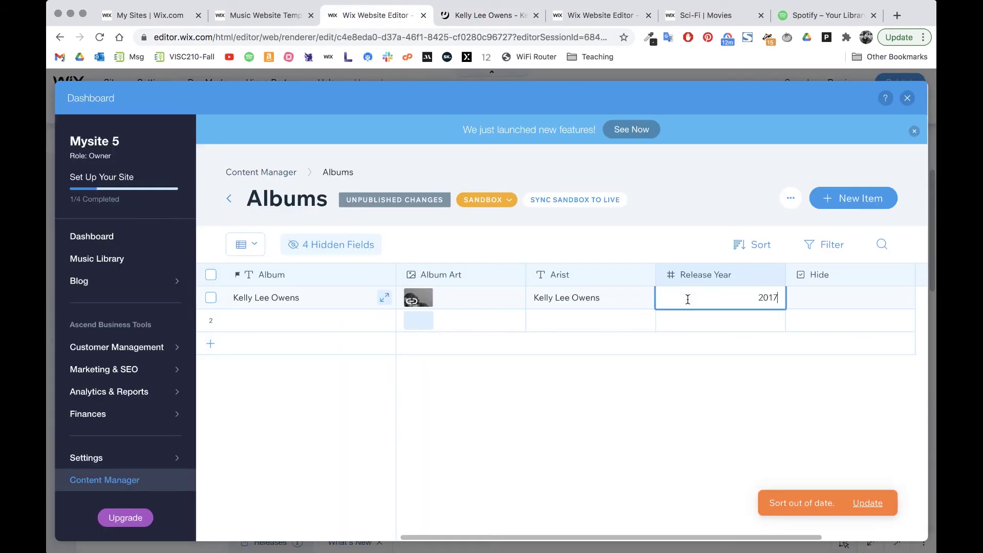
key(Return)
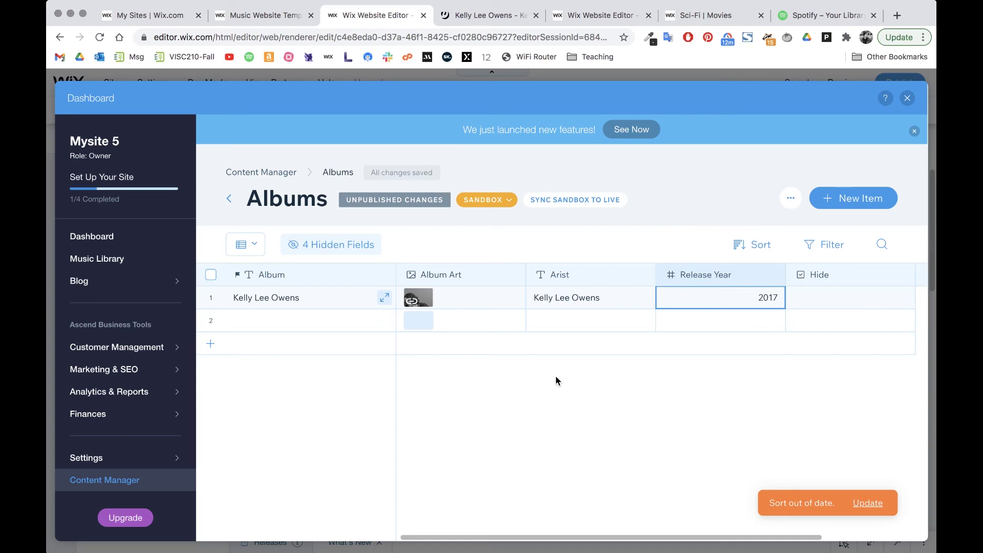
Step: Open the Inner Song album page from the Kelly Lee Owens page on Genius and copy its cover's image address
click(487, 25)
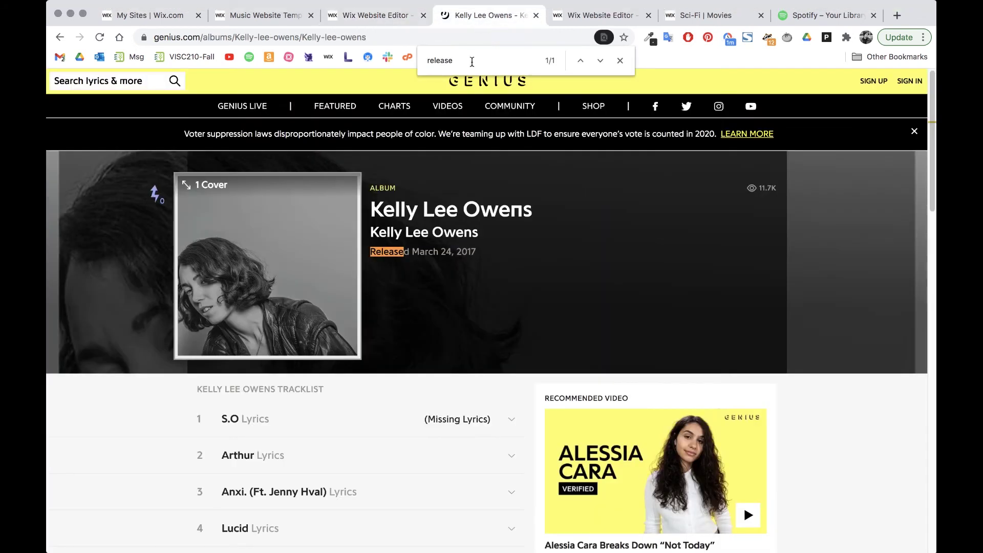
scroll(640, 459, down, 2)
scroll(648, 459, down, 20)
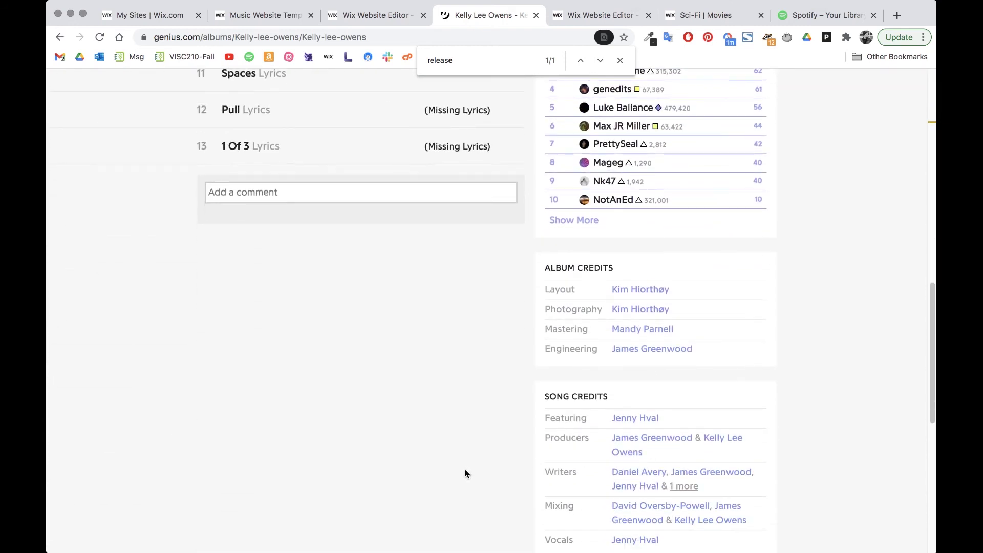
scroll(465, 469, down, 2)
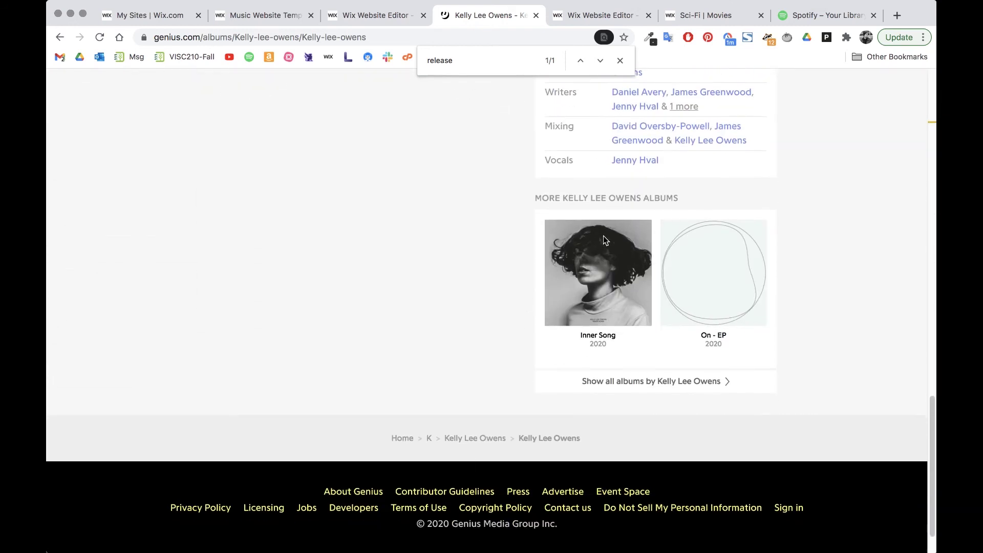
click(608, 315)
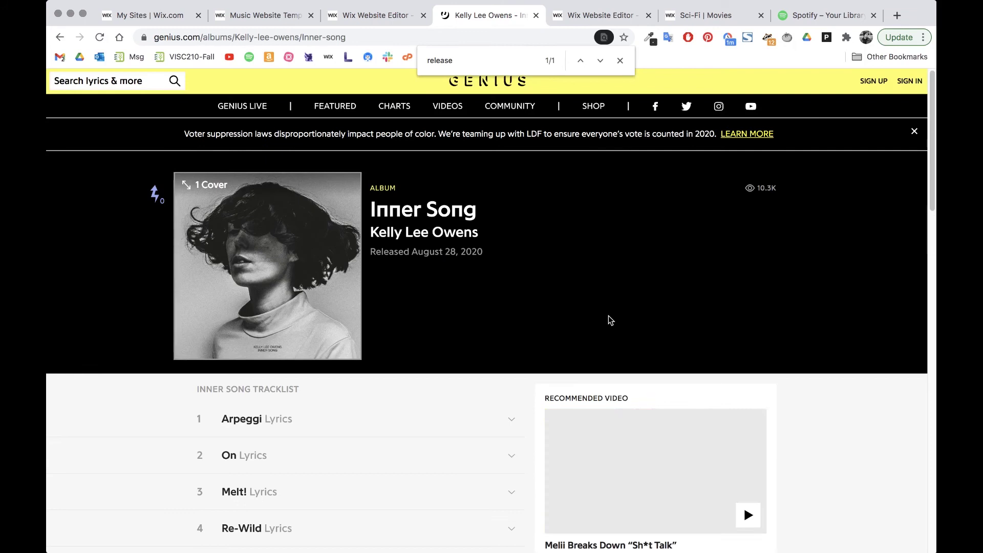
right_click(251, 255)
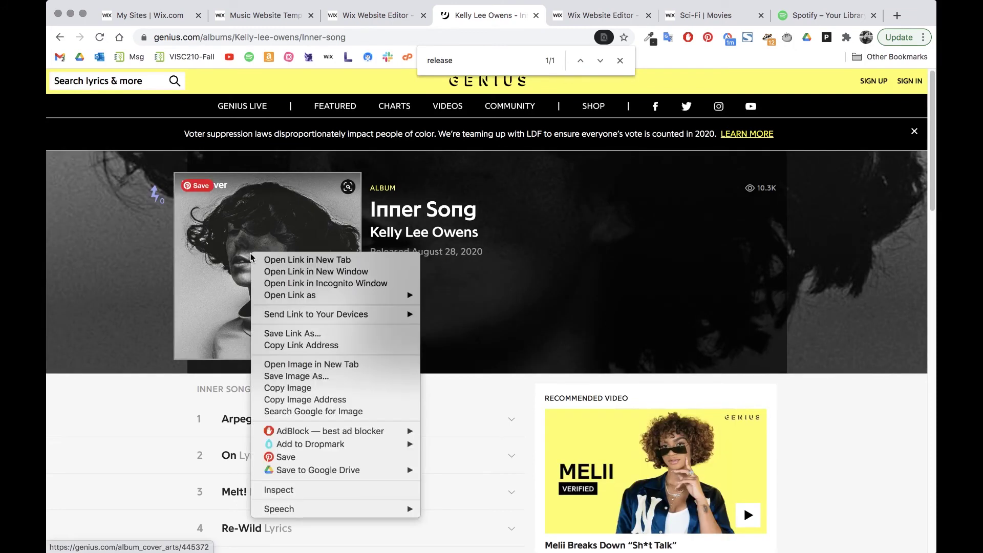
click(355, 390)
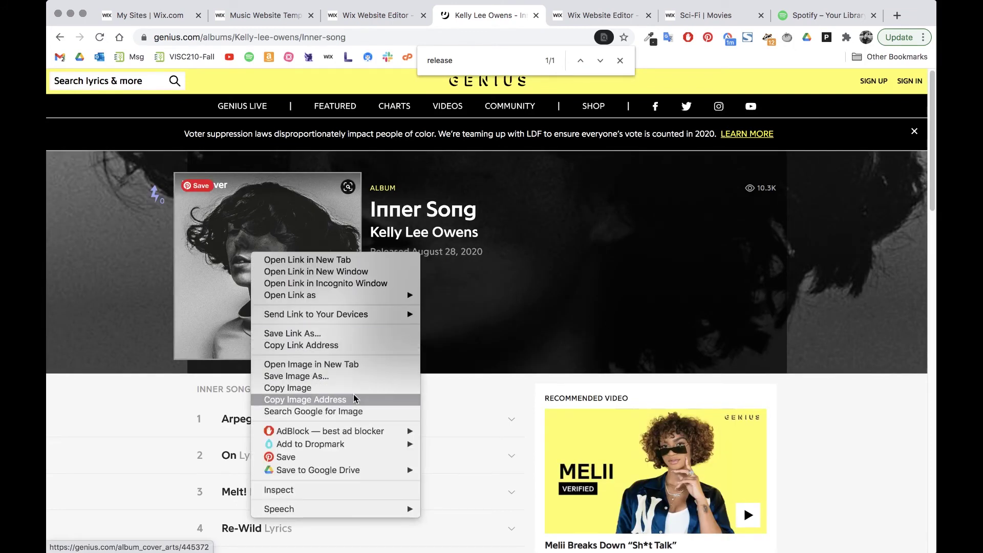
Step: Return to the Albums collection and paste the copied Inner Song cover address as the second item's Album Art image URL
key(ctrl+Tab)
key(ctrl+shift+Tab)
key(ctrl+shift+Tab)
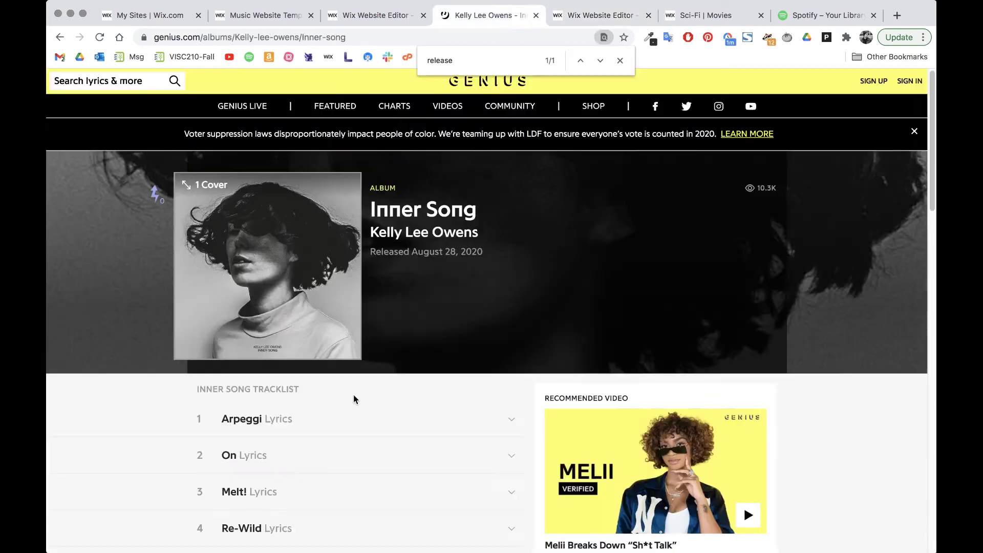
click(282, 321)
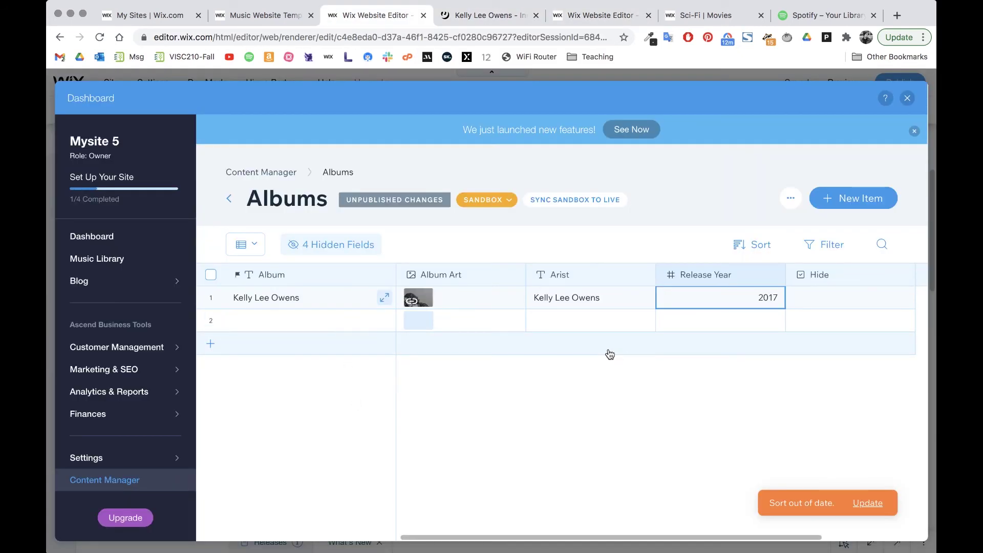
click(435, 328)
click(516, 321)
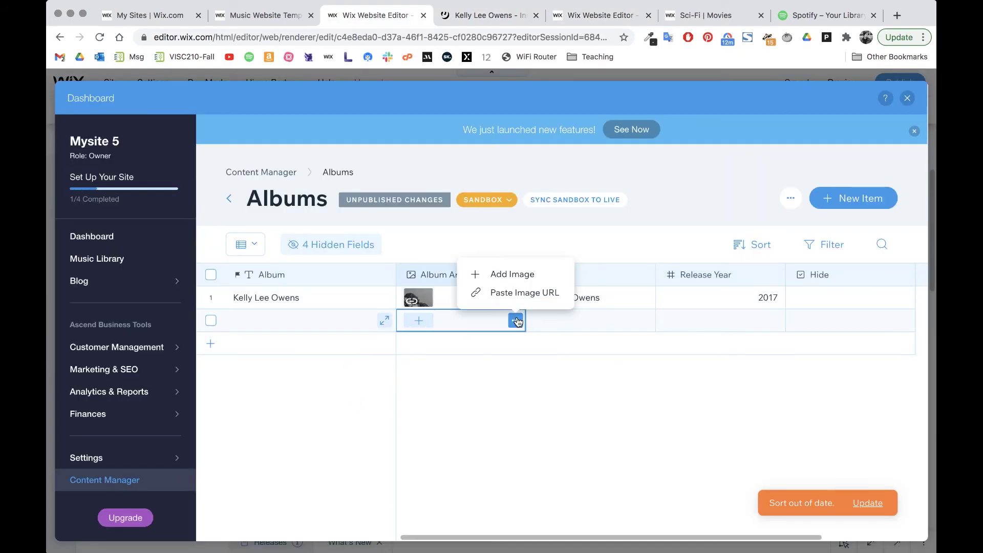
click(517, 295)
key(super+v)
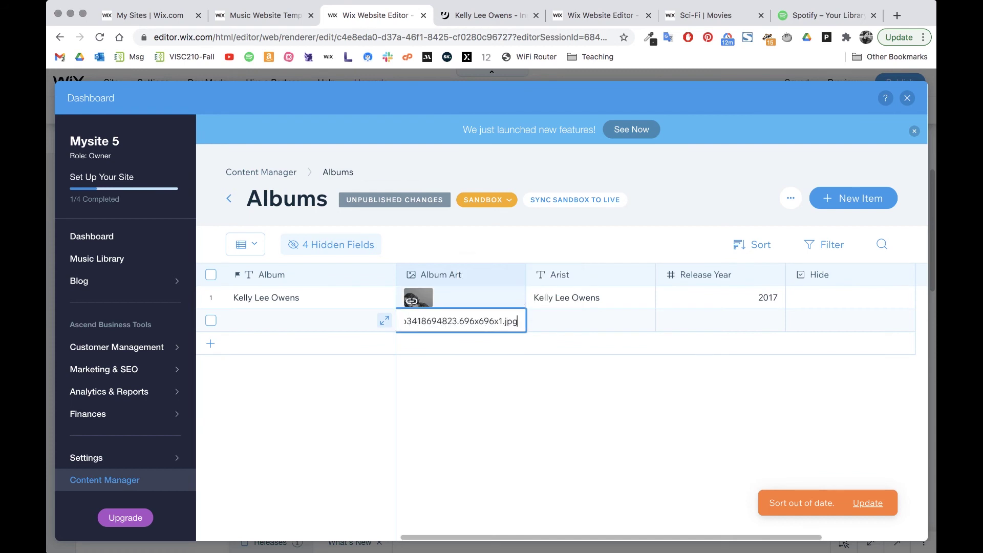
key(Return)
Step: Enter Kelly Lee Owens as the Arist of the second item in the Albums collection
click(605, 321)
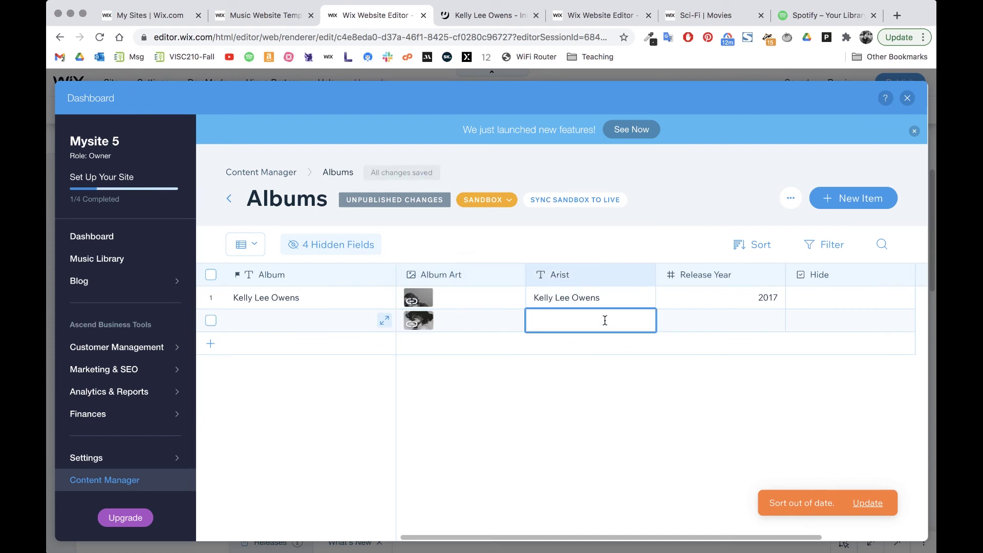
text(Kelly Lee Owens)
key(Return)
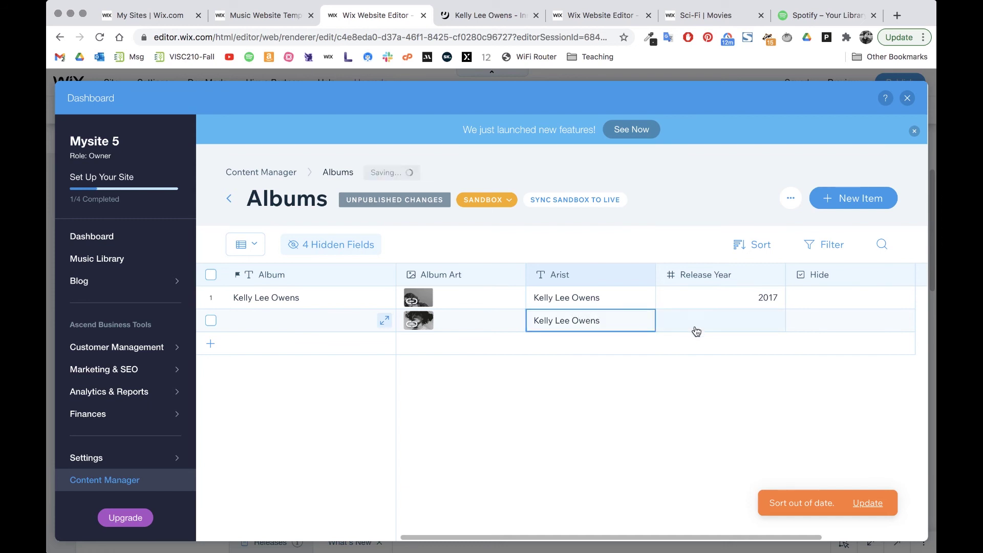
Step: Check the release date on the Inner Song Genius page and set the second item's Release Year to 2020
key(super+f)
key(ctrl+Tab)
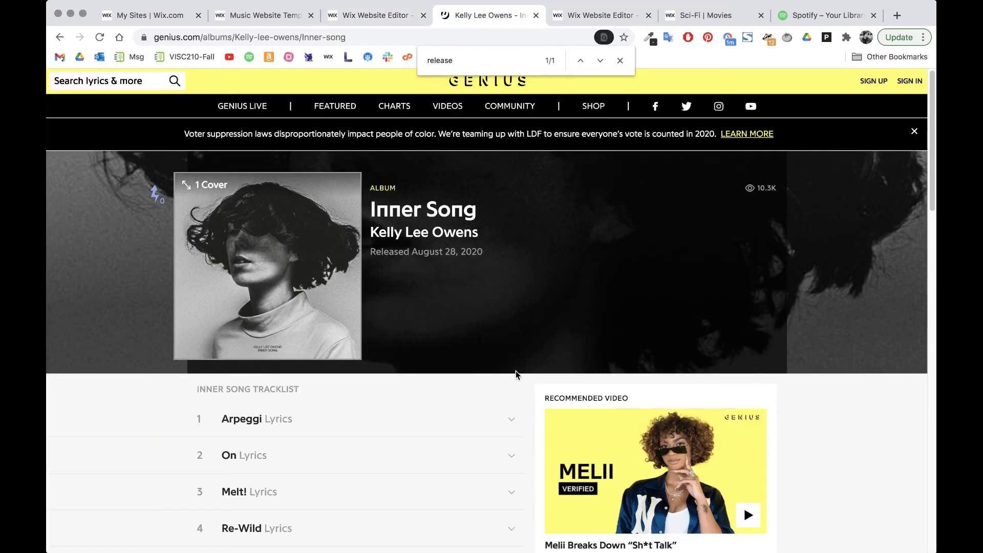
key(ctrl+shift+Tab)
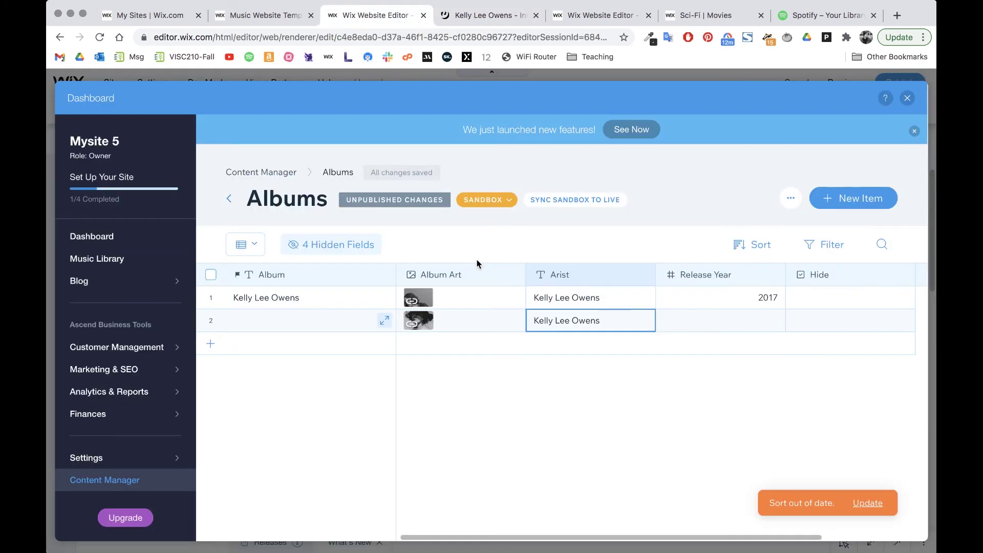
key(Tab)
text(2020)
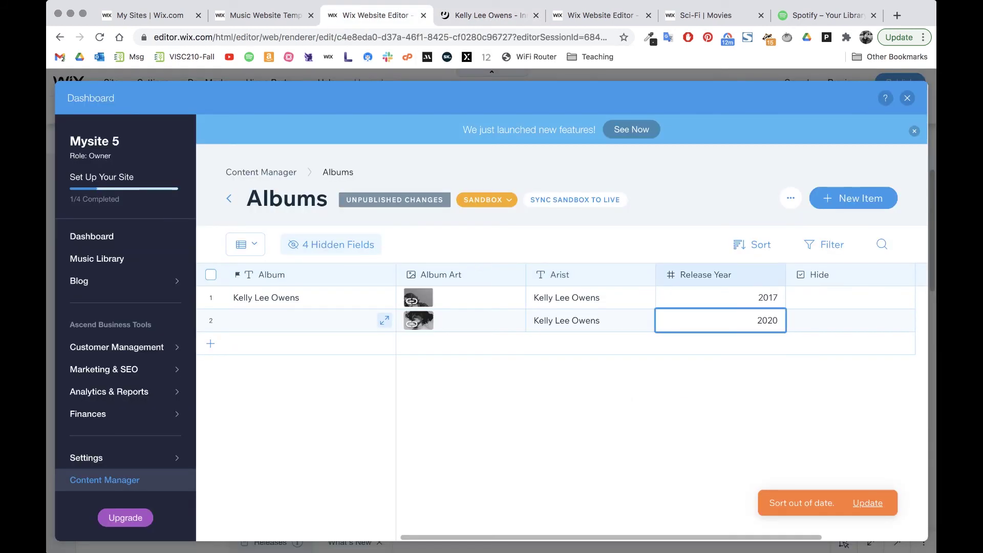
key(Tab)
Step: Enter Inner Song as the second item's Album and add a third row to the collection
click(249, 322)
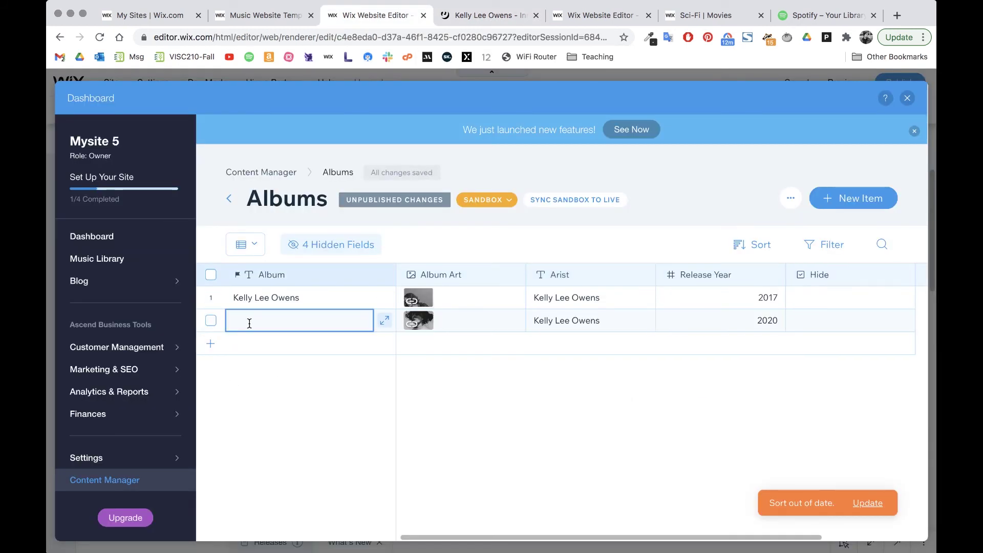
text(Inner Song)
click(209, 343)
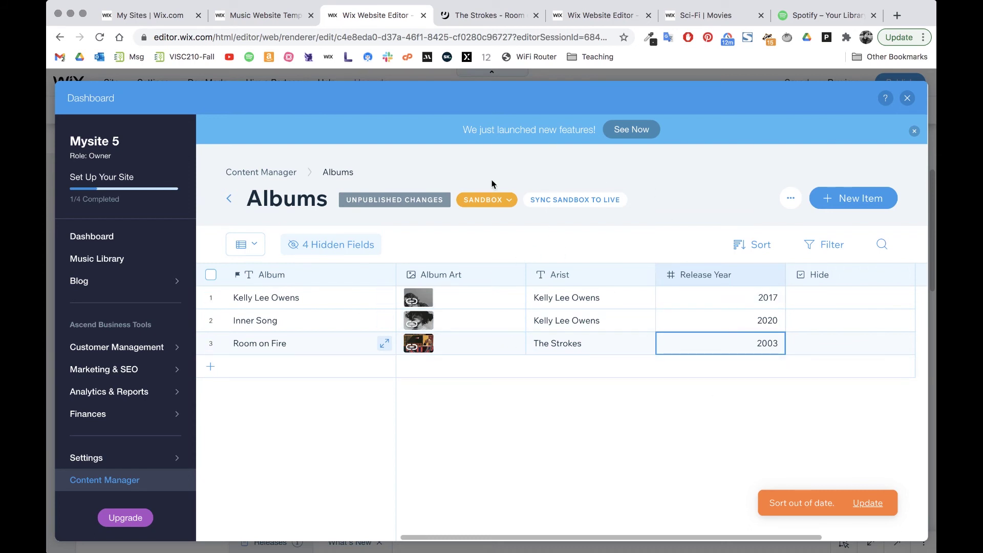
Step: Switch the Albums collection from Sandbox to Live to check it, and return to the Content Manager's collection overview
click(512, 203)
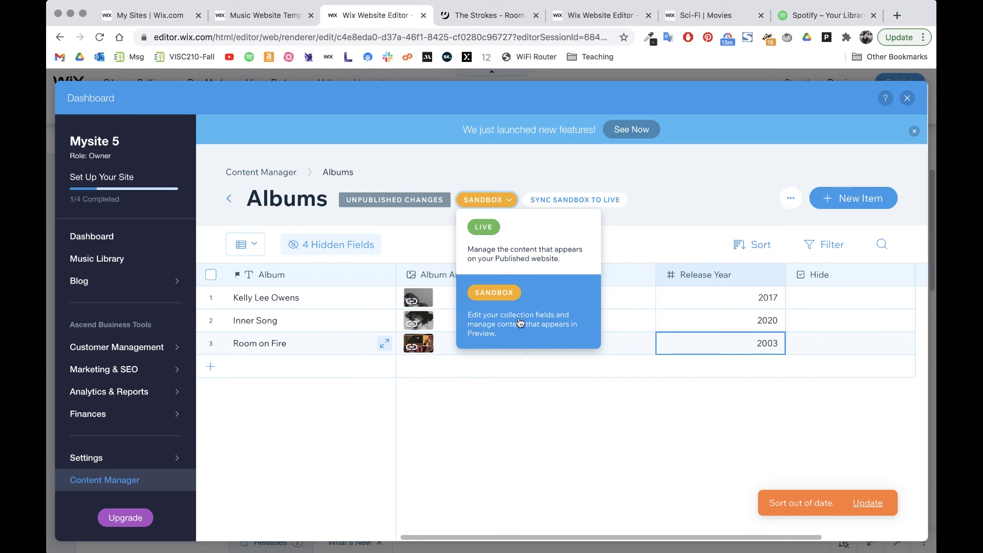
click(541, 239)
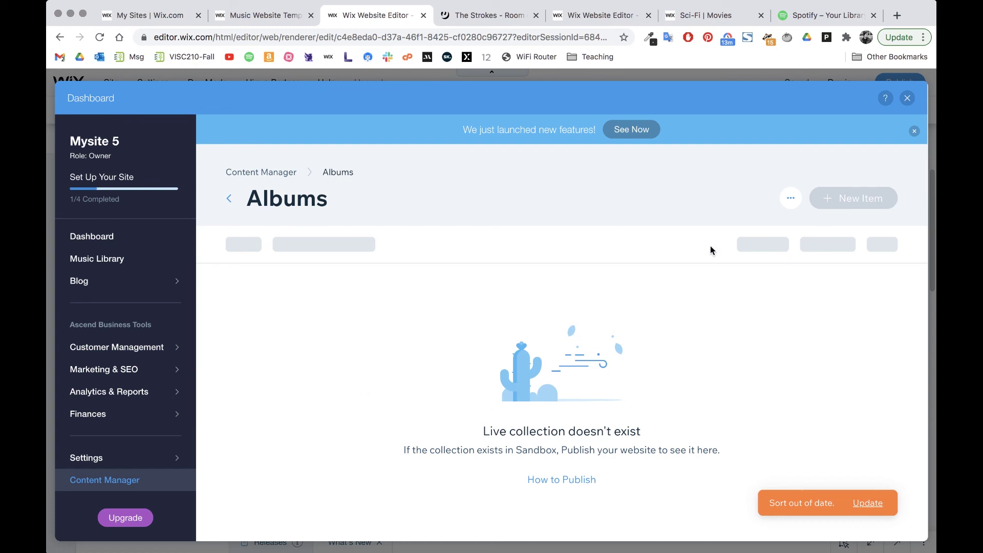
click(229, 198)
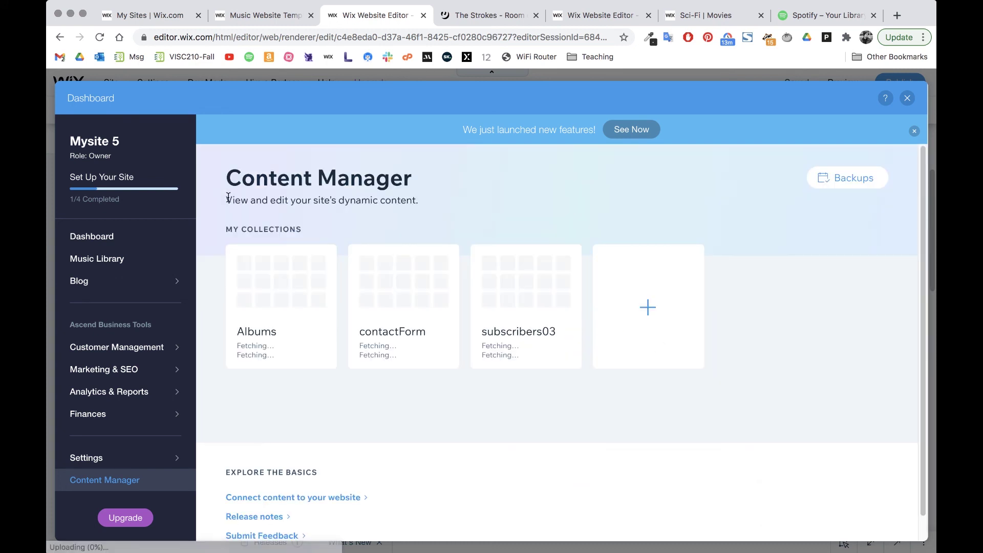
Step: Reopen the Albums collection and try to sync its sandbox items to live
click(301, 288)
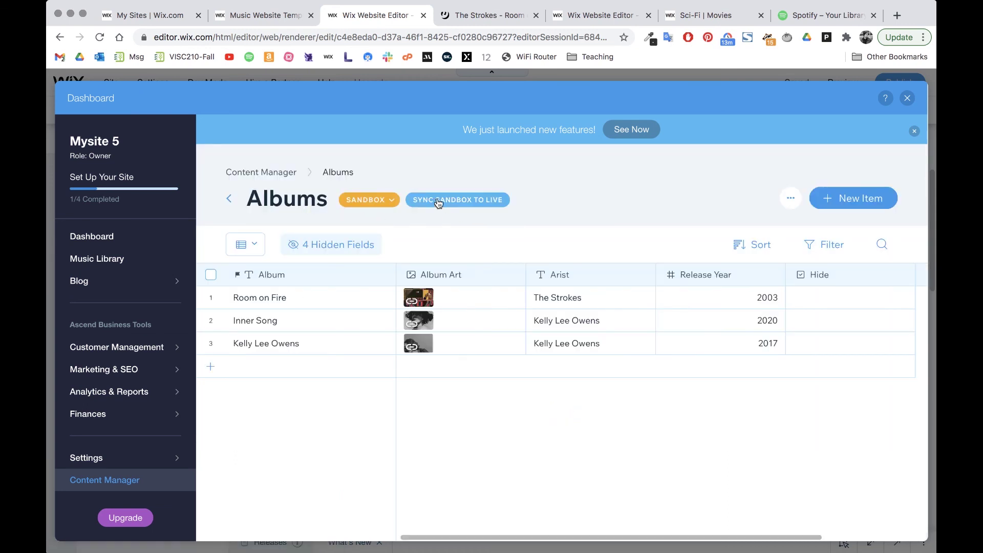
click(485, 206)
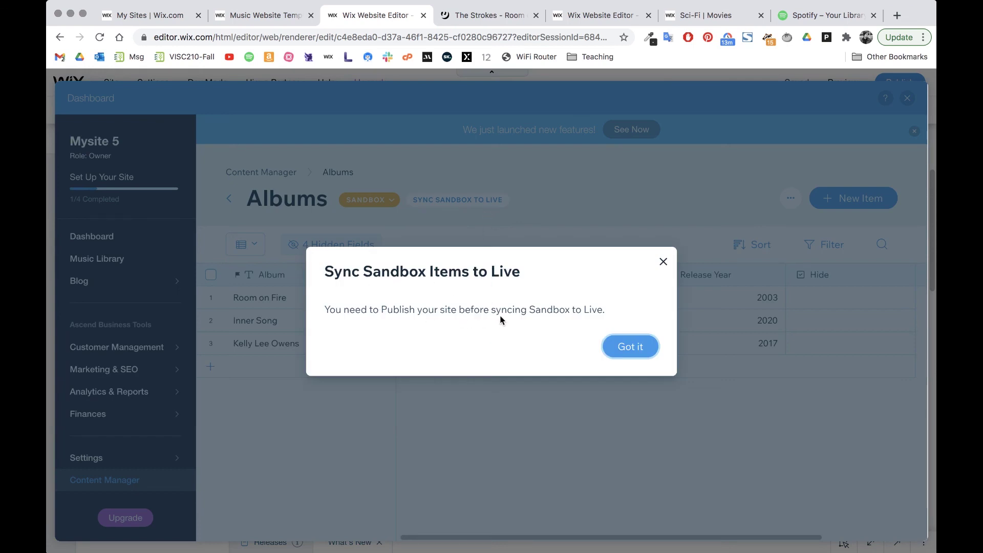
click(644, 350)
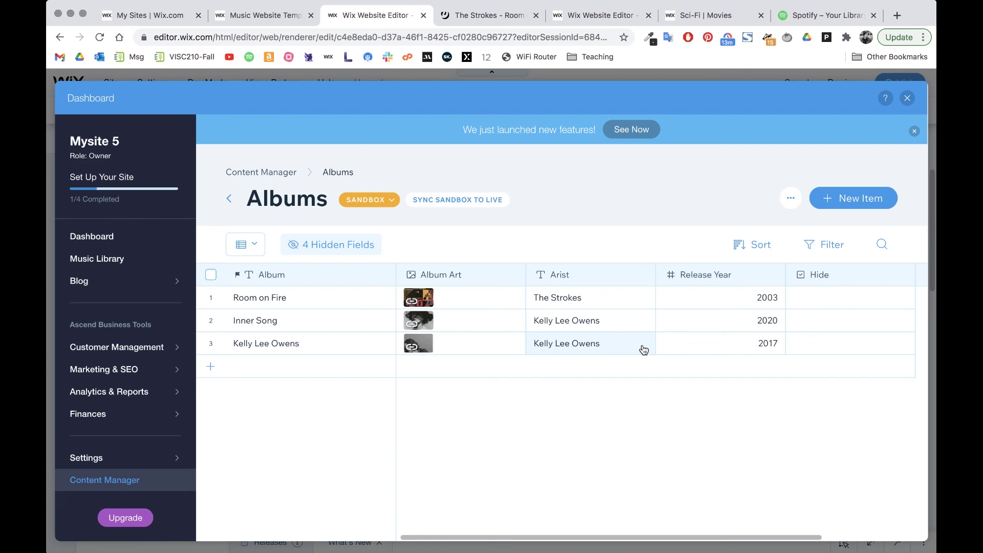
Step: Leave the dashboard and Content Manager, publish the site from the editor and open the live site
click(908, 99)
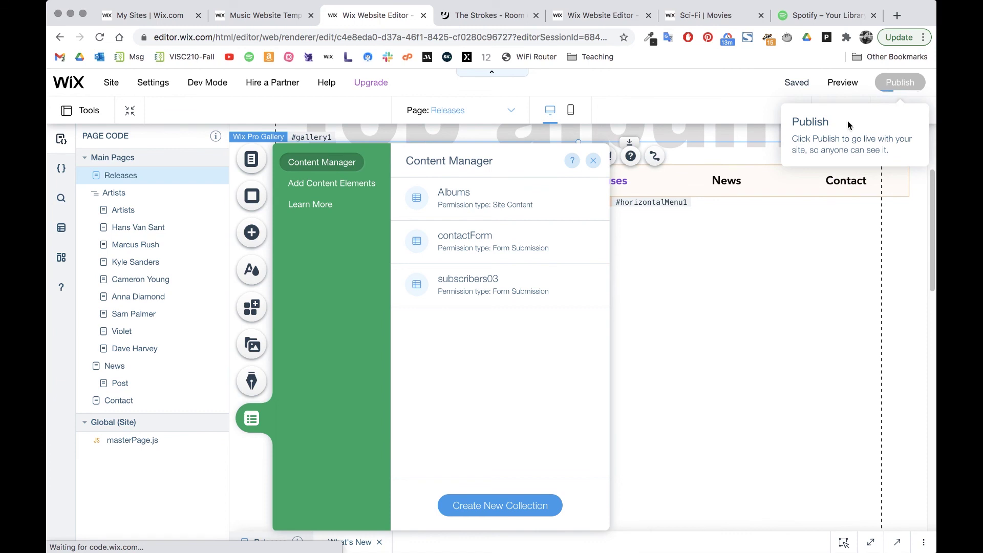
click(593, 161)
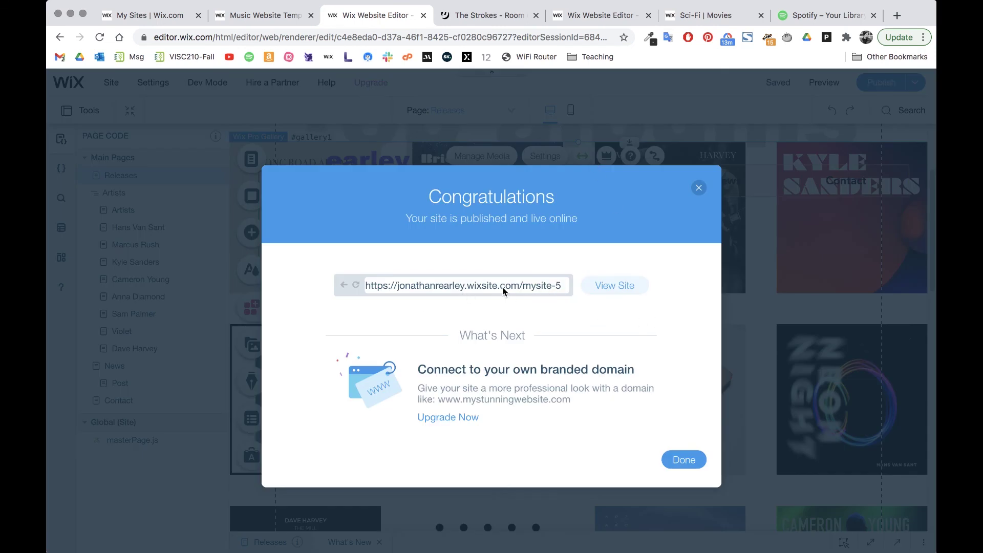
click(638, 290)
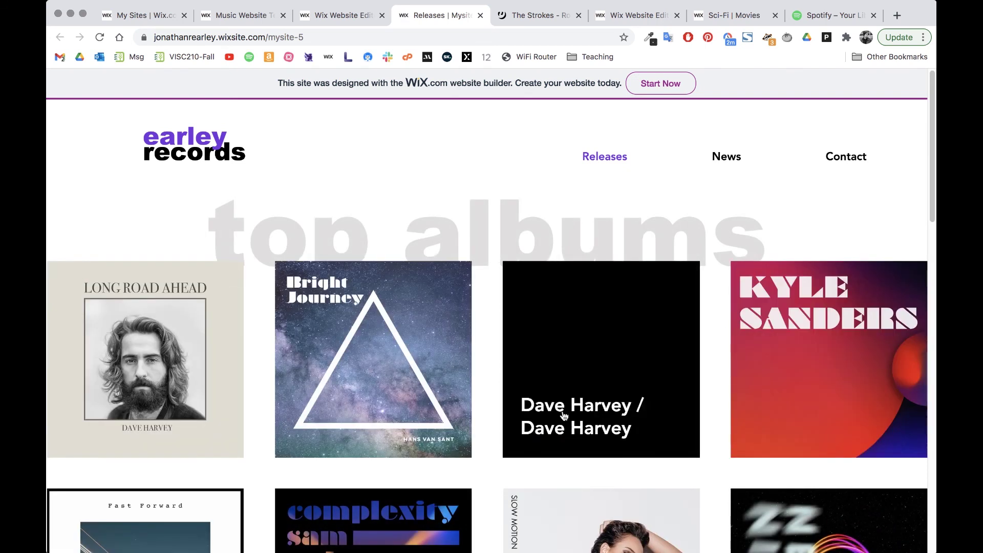
Step: Return to the site editor, dismiss the publish confirmation and bring up the gallery under the top albums heading
click(317, 15)
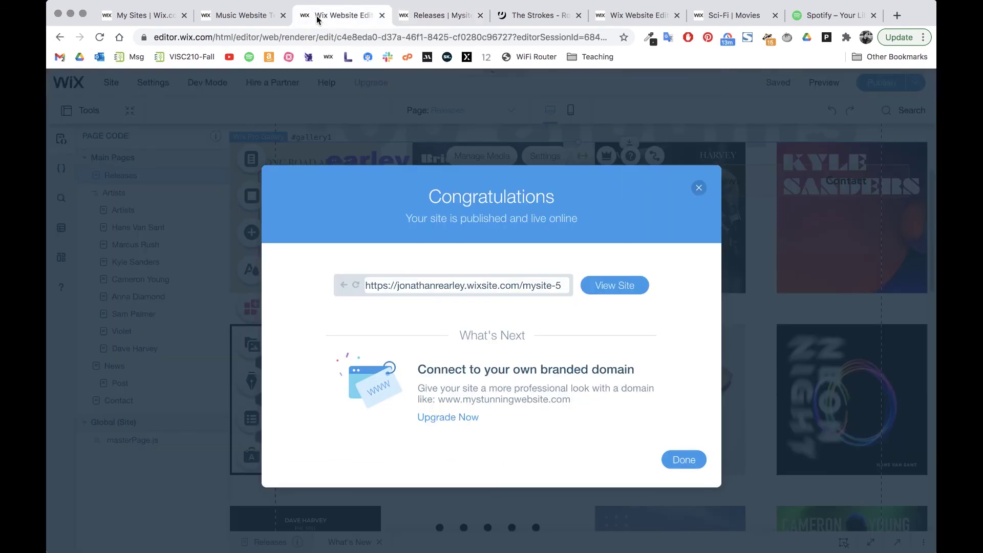
click(699, 188)
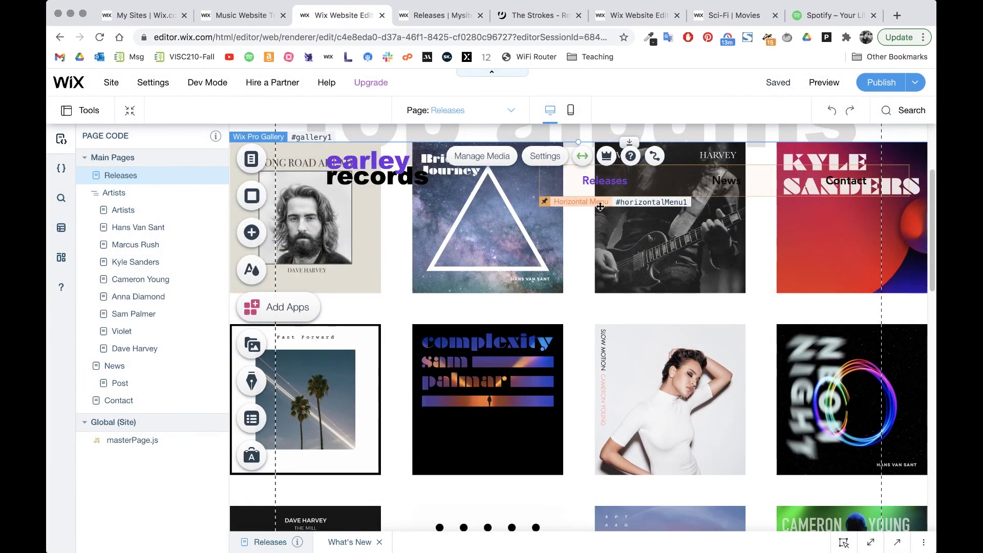
scroll(519, 279, up, 3)
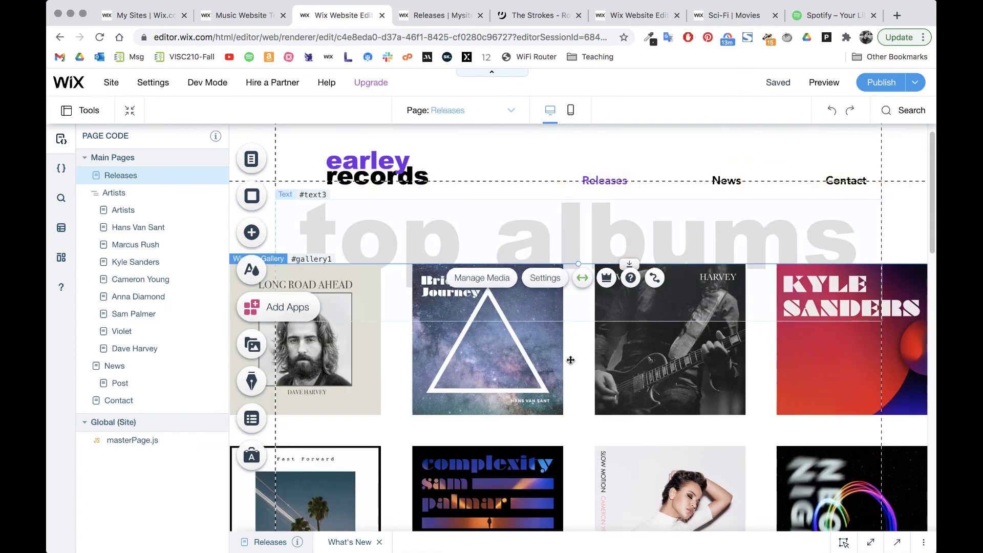